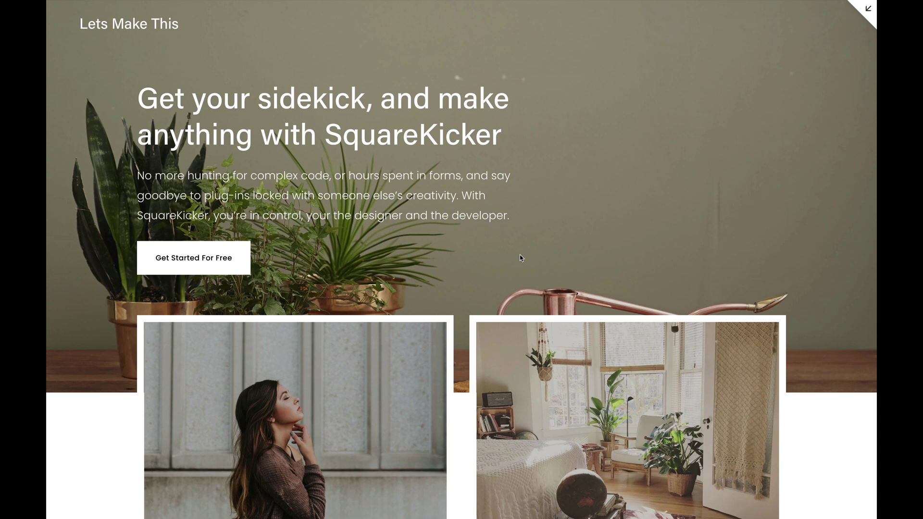
- Scroll through the page to check the two images sitting below the hero banner
scroll(476, 310, "down", 2)
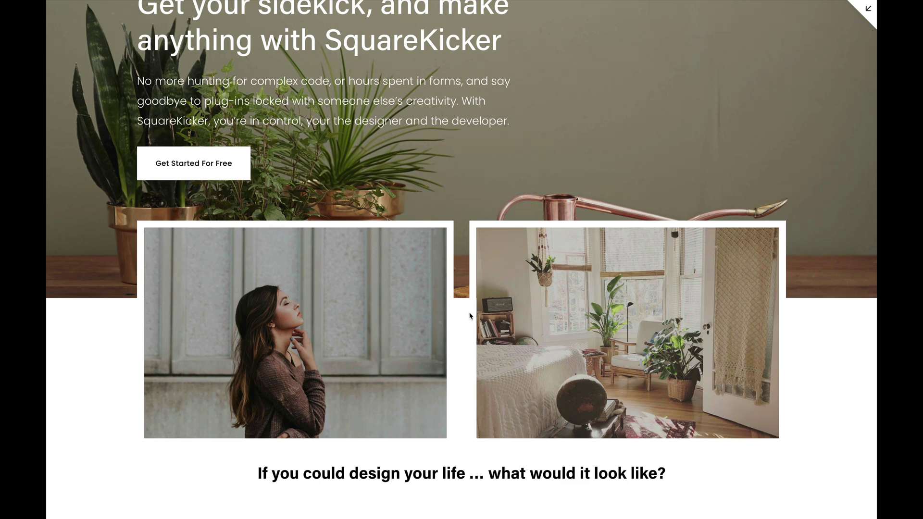
scroll(470, 316, "up", 2)
scroll(473, 314, "down", 2)
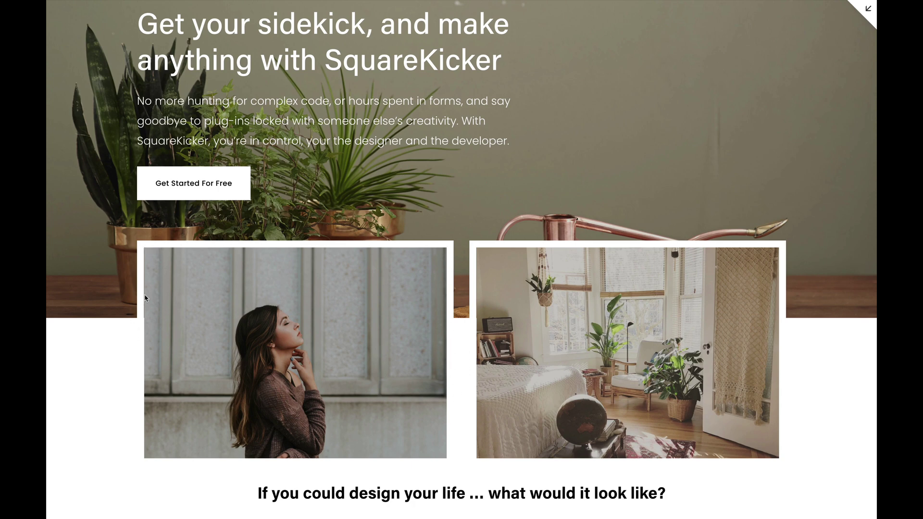
scroll(399, 249, "up", 2)
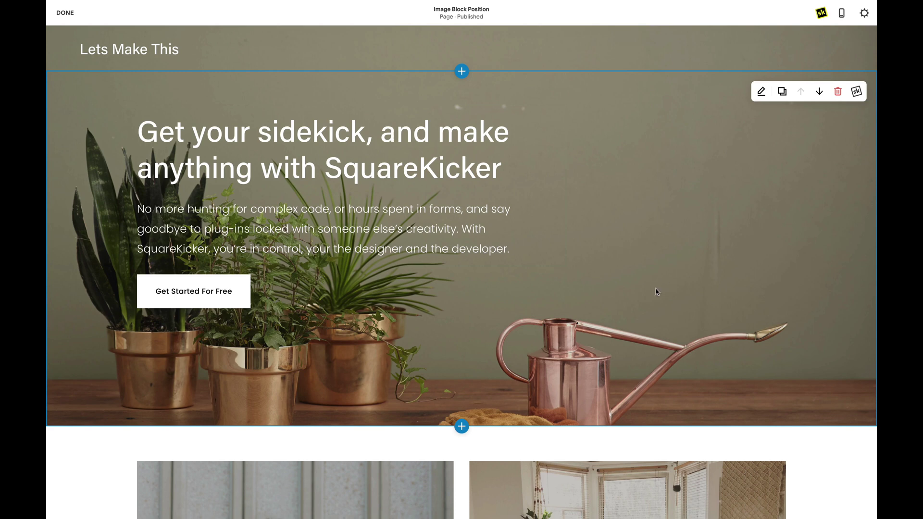
- Select the right image block and shorten its height by pulling its bottom edge up
scroll(474, 351, "down", 6)
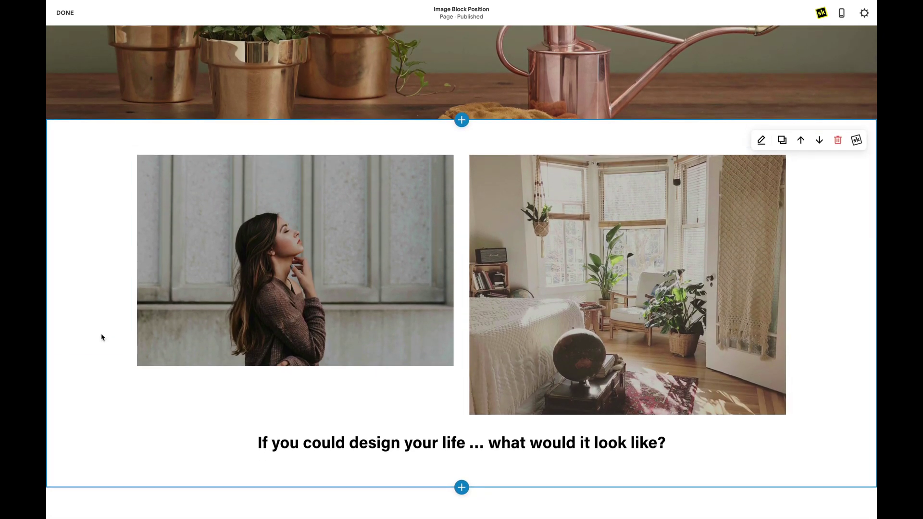
scroll(243, 317, "up", 1)
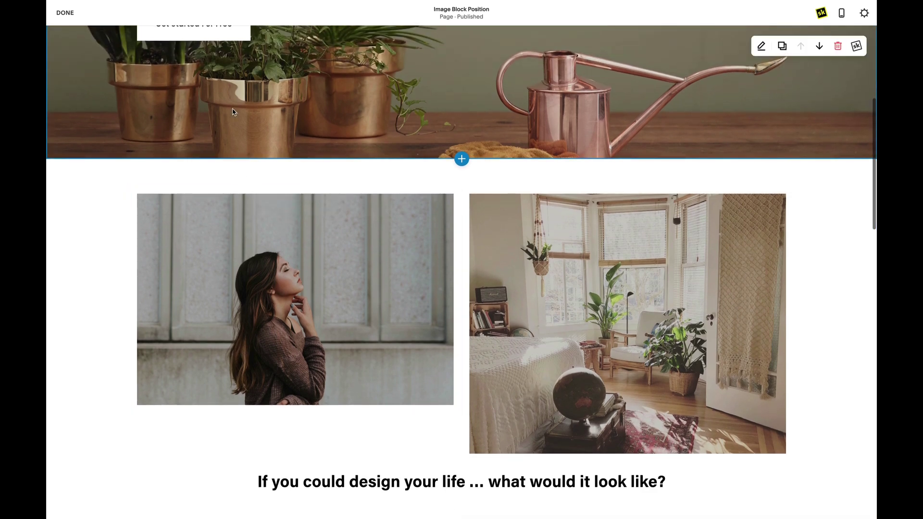
left_click(216, 287)
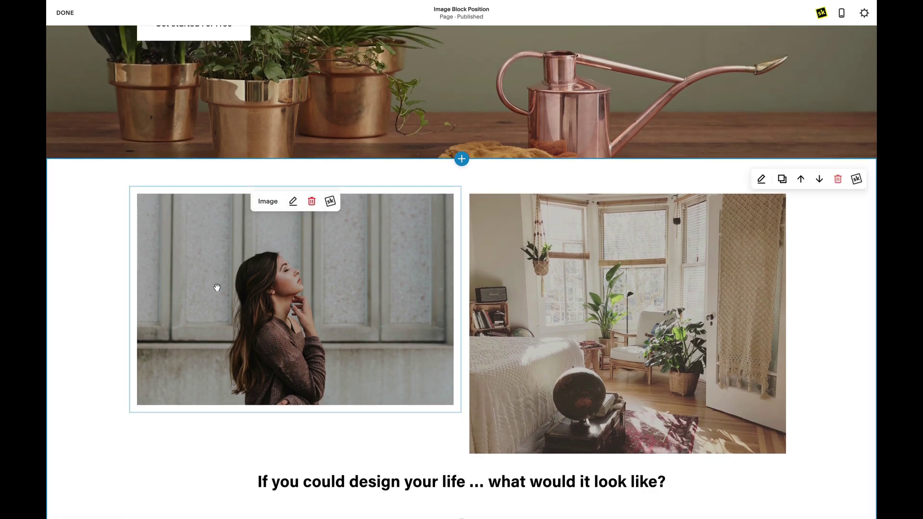
left_click(537, 295)
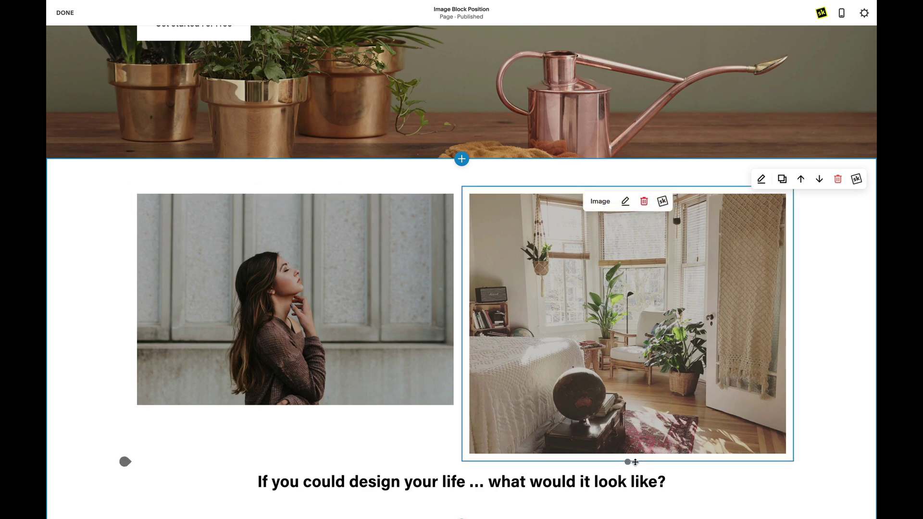
mouse_move(628, 462)
left_mouse_down()
mouse_move(625, 394)
mouse_move(626, 457)
left_mouse_up()
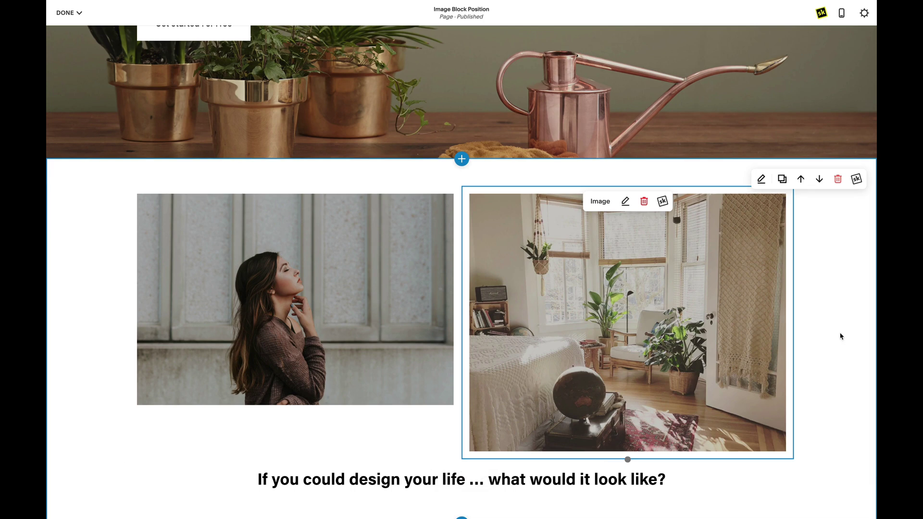
- Crop the right image to 3:2 in SquareKicker's Image Layout, after trying 1:1 and 16:9
left_click(663, 202)
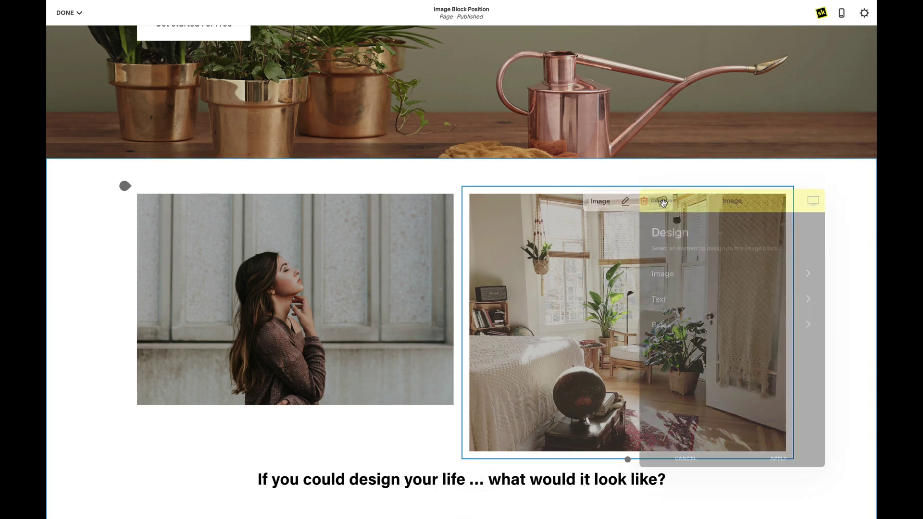
left_click_drag(729, 202, 287, 207)
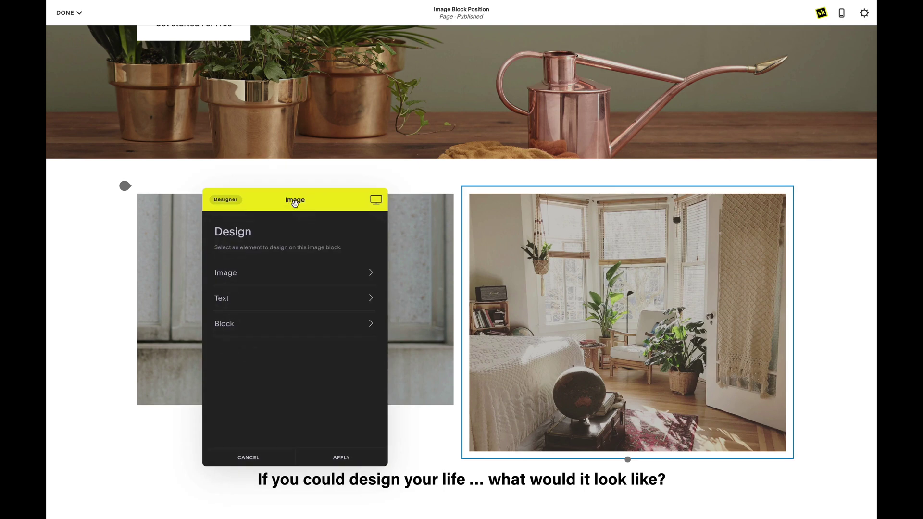
left_click(258, 278)
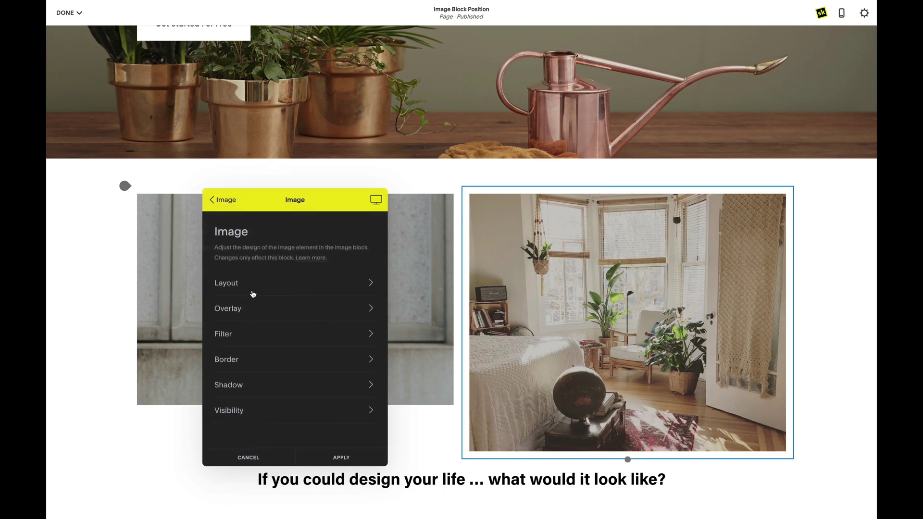
left_click(267, 288)
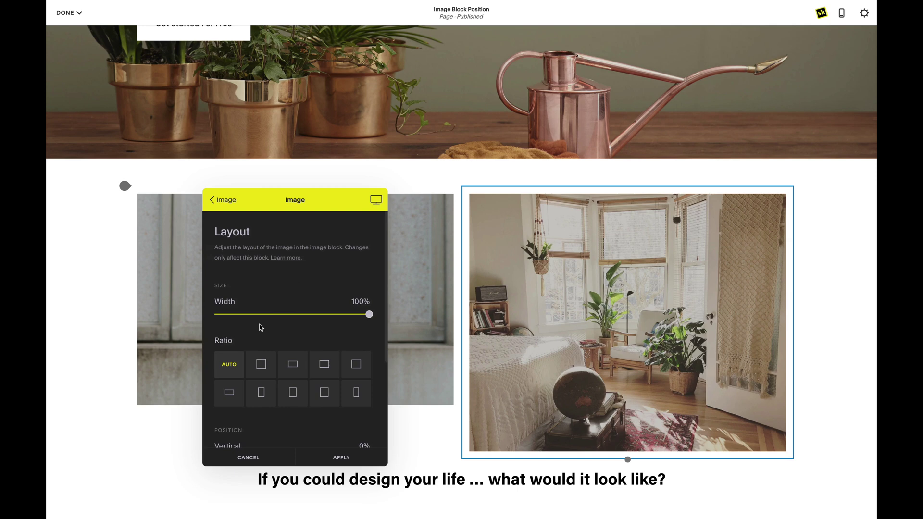
left_click(261, 366)
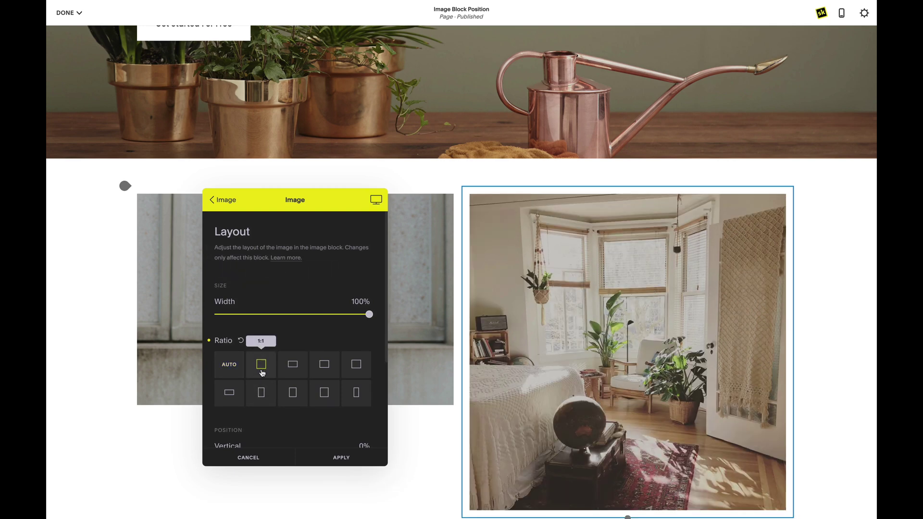
left_click(230, 401)
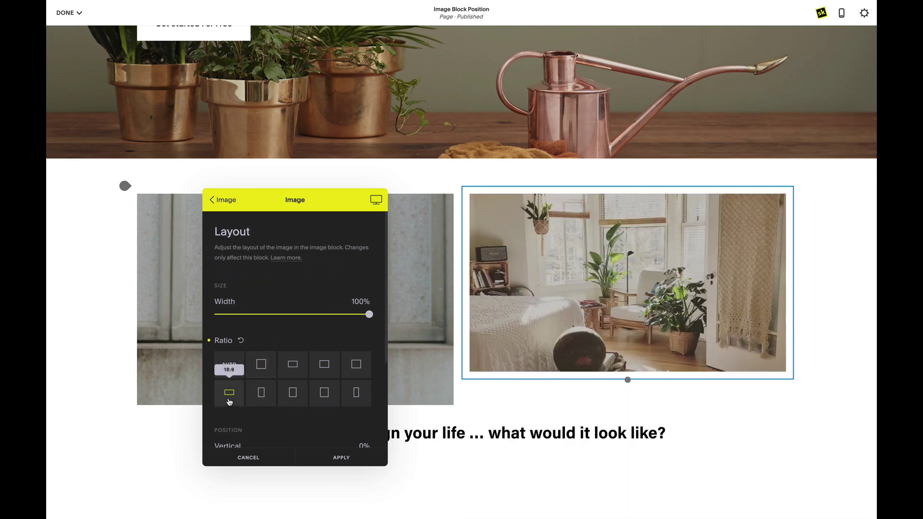
left_click(295, 367)
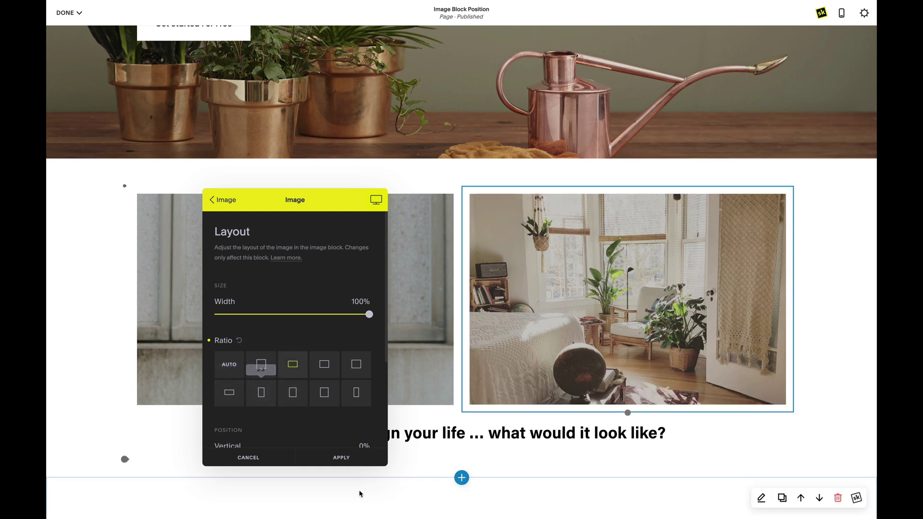
left_click(343, 460)
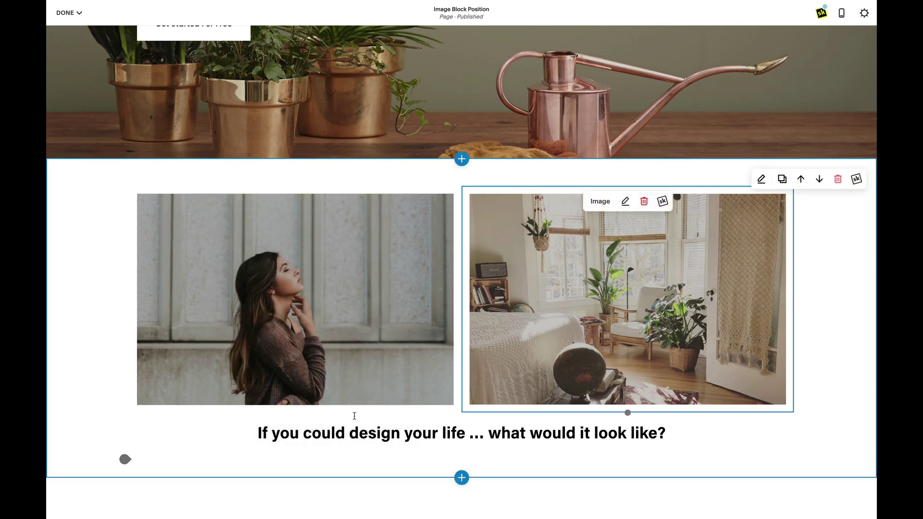
- Apply the same 3:2 Image Layout crop to the left image
left_click(335, 205)
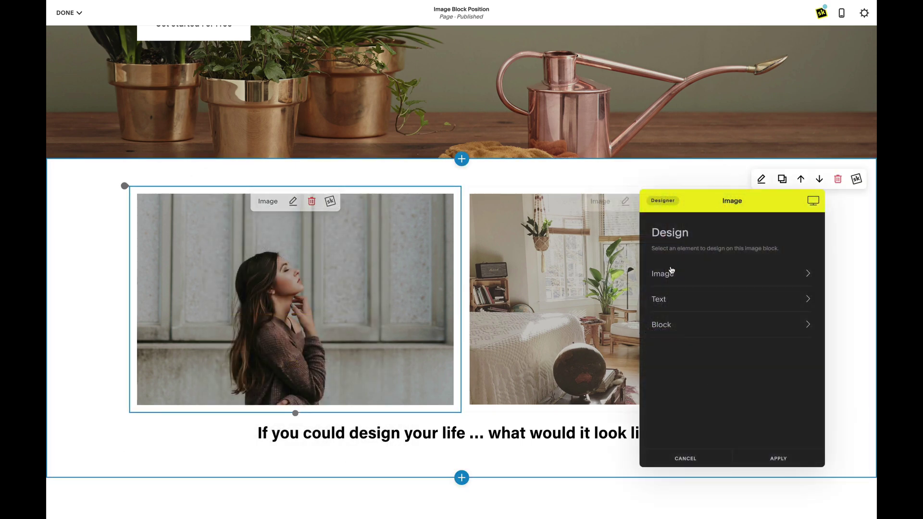
left_click(703, 278)
left_click(706, 283)
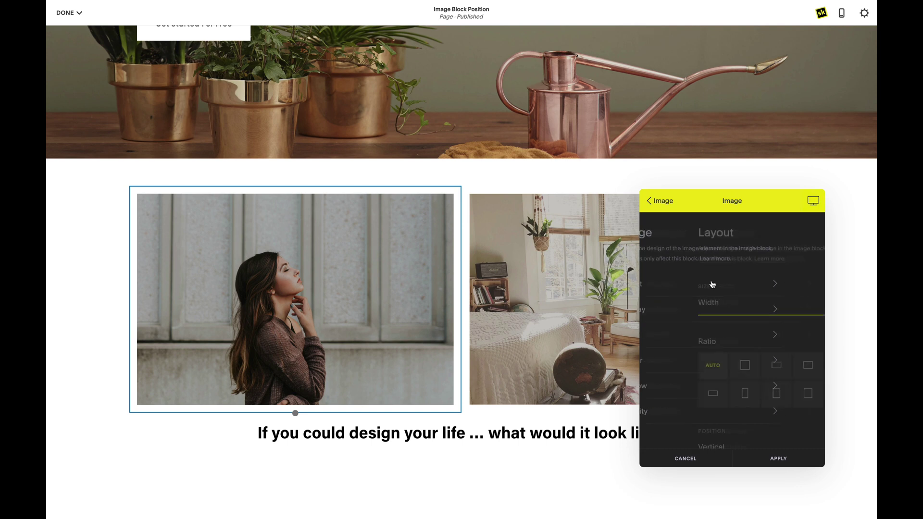
left_click(731, 366)
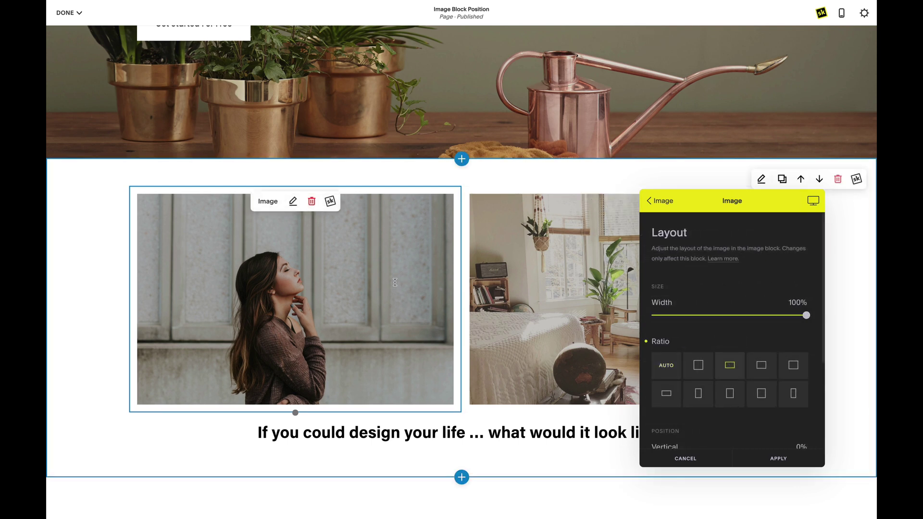
left_click(778, 458)
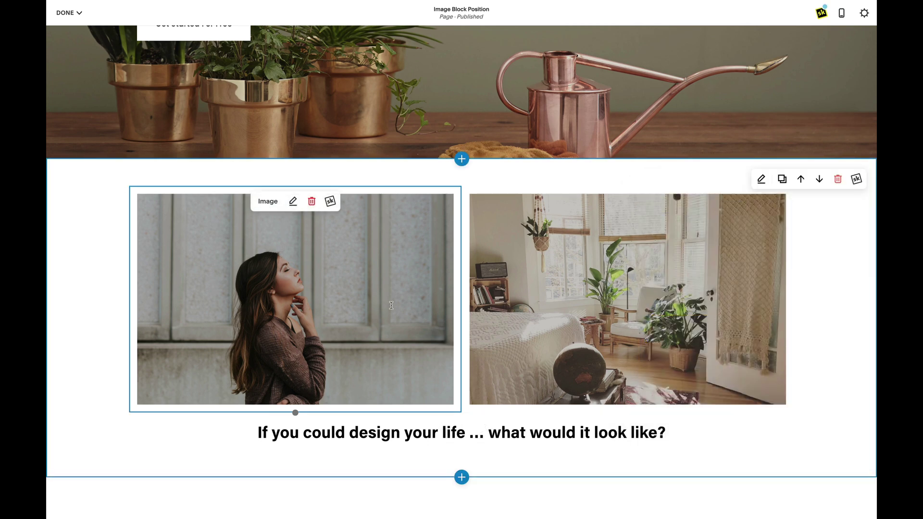
scroll(393, 308, "up", 1)
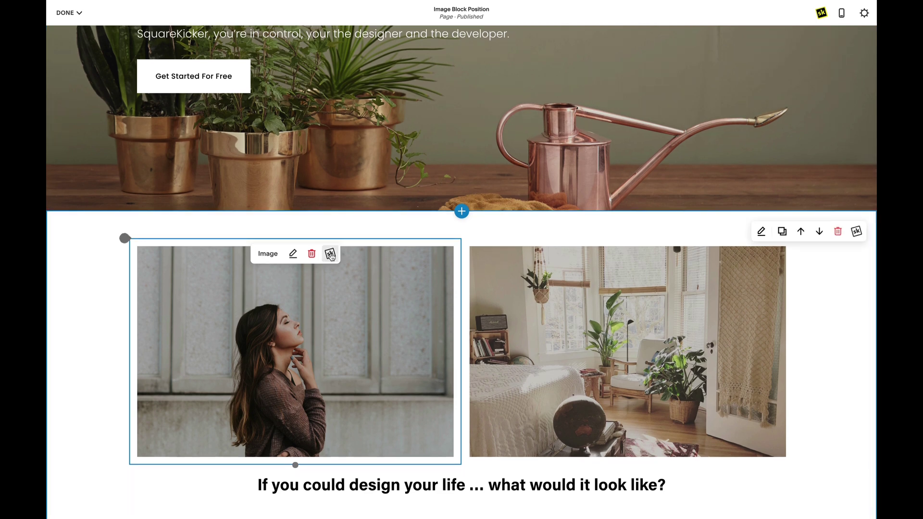
- Set the left image block's vertical position to -40% so it overlaps the hero banner
left_click(330, 251)
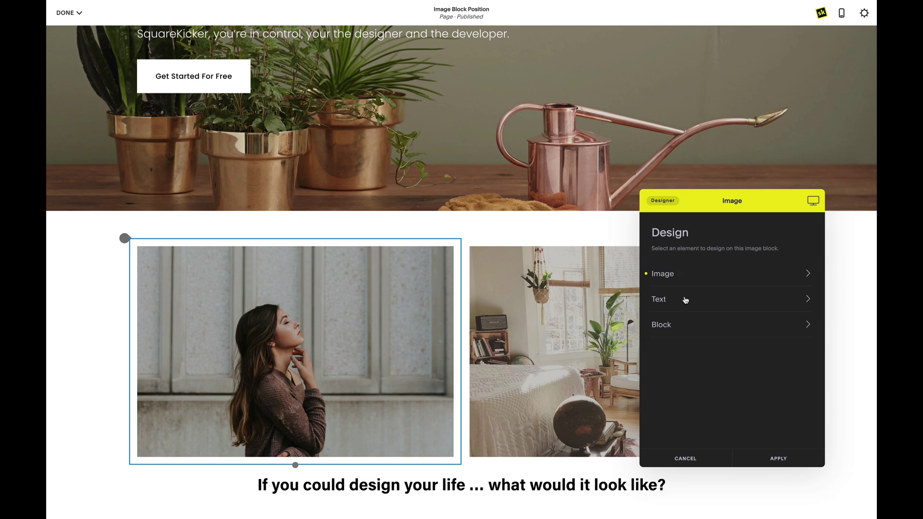
left_click(691, 329)
left_click(710, 284)
scroll(719, 380, "down", 3)
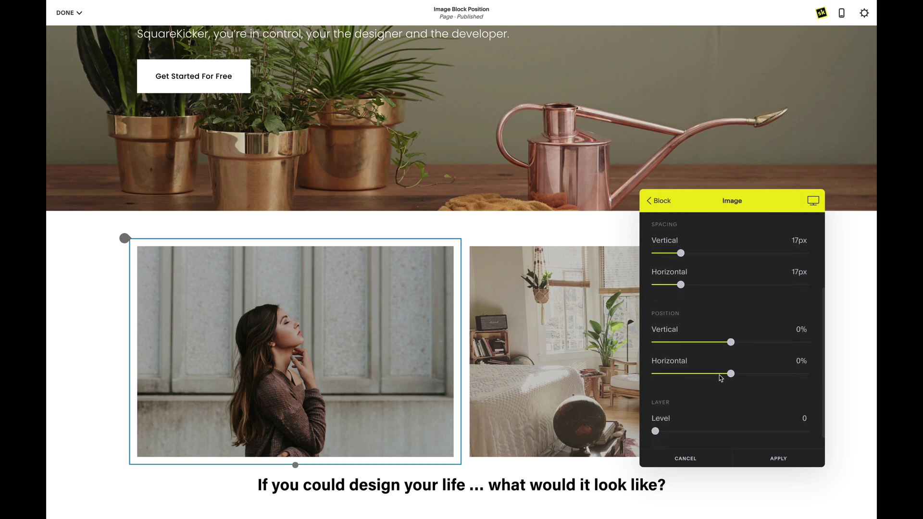
left_click_drag(732, 343, 716, 343)
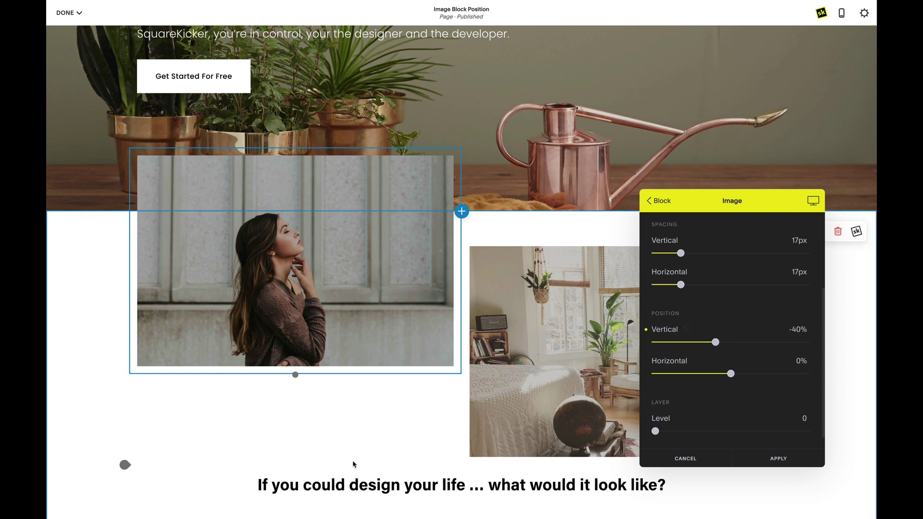
scroll(354, 466, "up", 2)
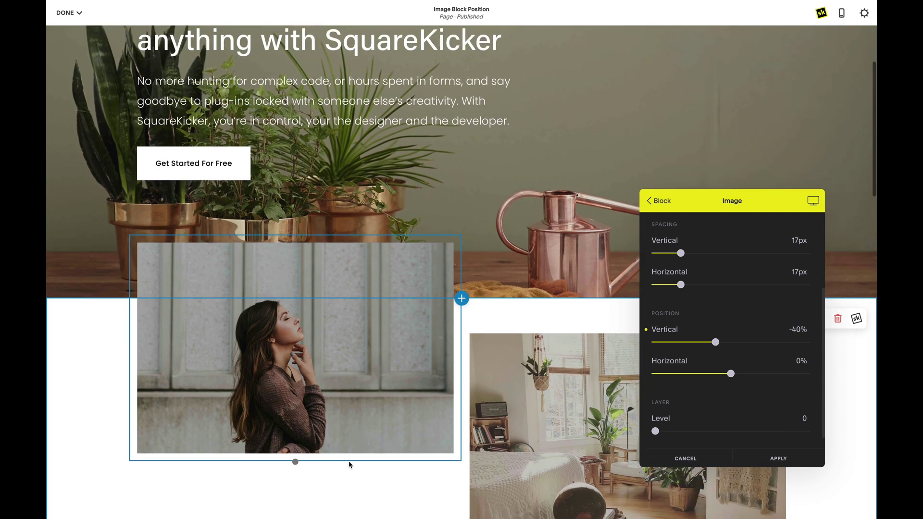
left_click(774, 459)
- Open the right image's SquareKicker Block Layout and drag its vertical position upward
left_click(665, 341)
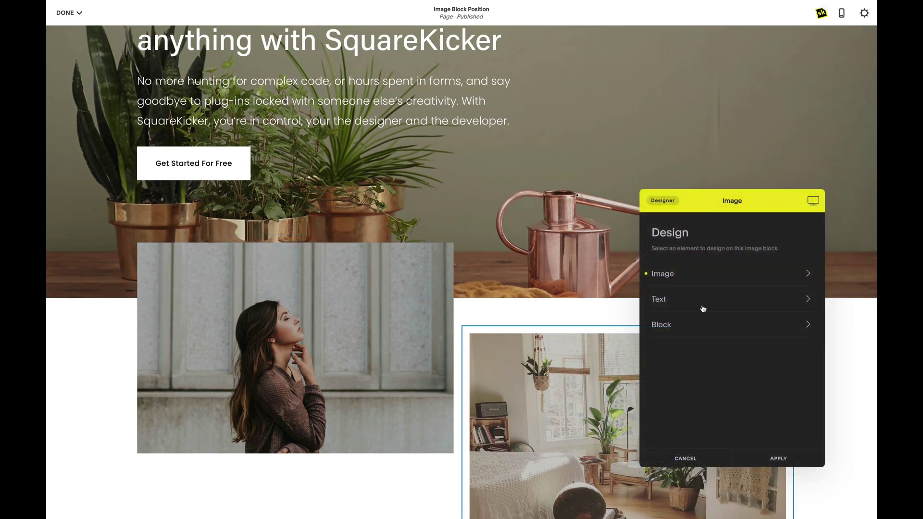
left_click(709, 323)
left_click_drag(710, 197, 264, 161)
left_click(288, 247)
scroll(288, 336, "down", 3)
left_click_drag(285, 311, 270, 312)
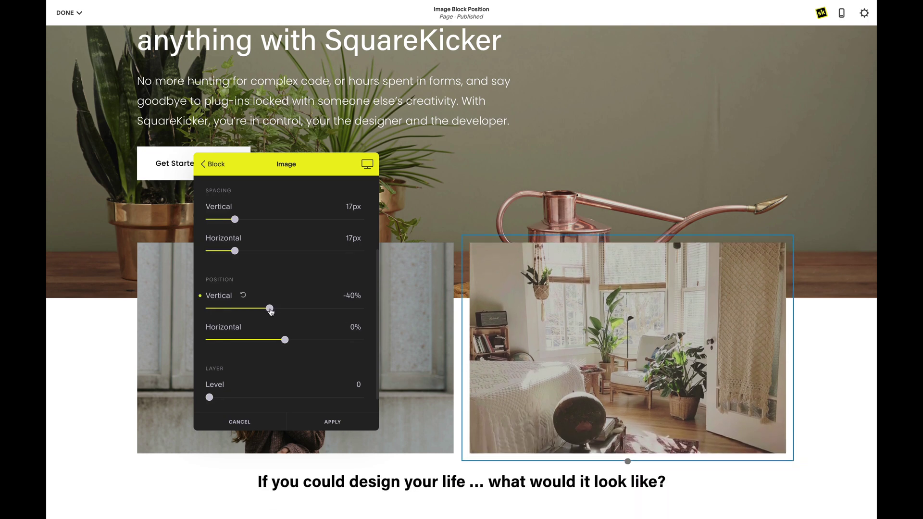
- Try vertical offsets of -30%, -40%, 200px and -200px on the right image
double_click(348, 296)
type("-")
key("Return")
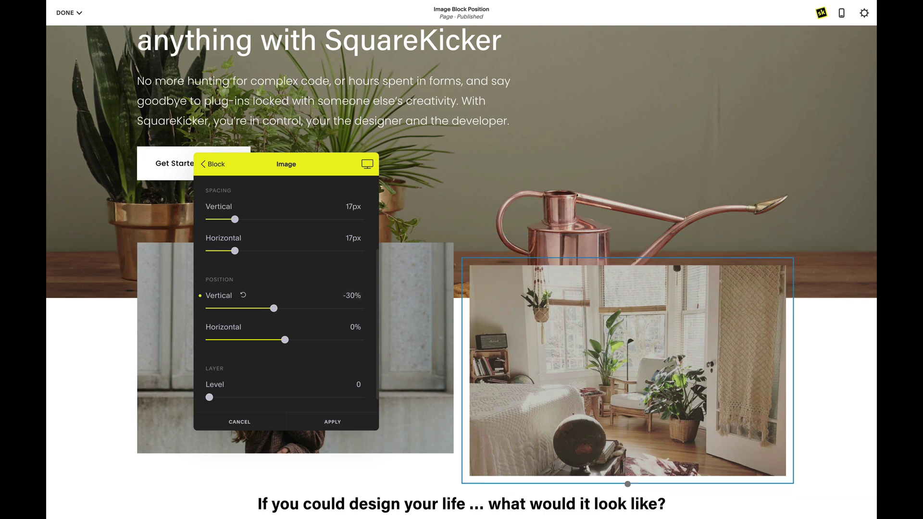
double_click(348, 296)
type("-40")
key("Return")
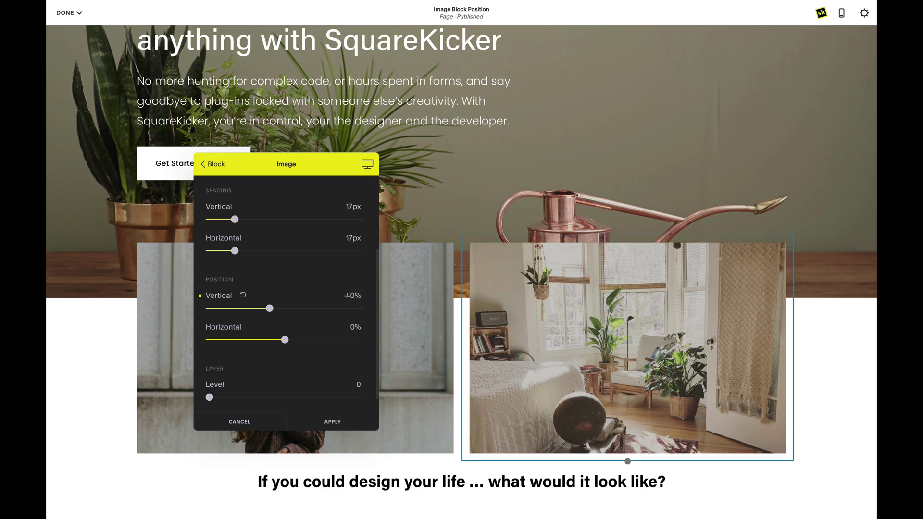
double_click(344, 296)
type("200px")
key("Return")
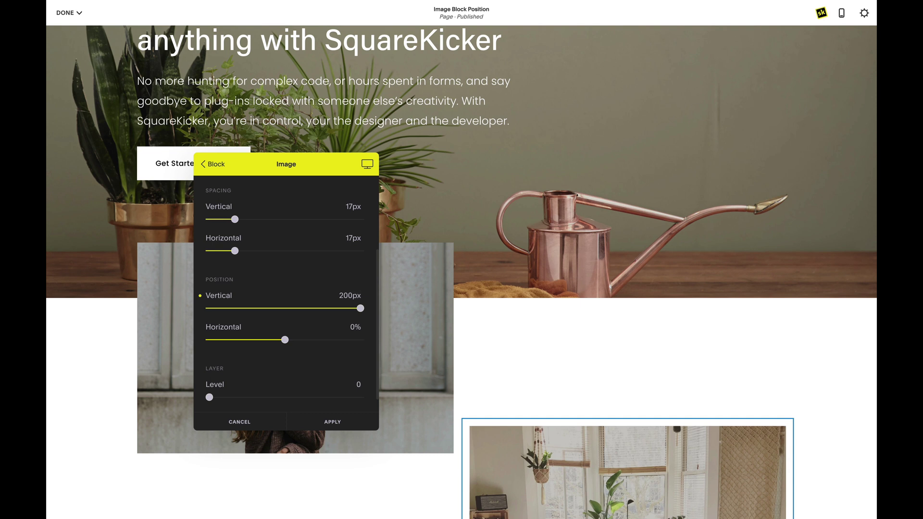
left_click(346, 291)
type("-200px")
key("Return")
- Set the right image's vertical offset to -45% and apply it
left_click(345, 290)
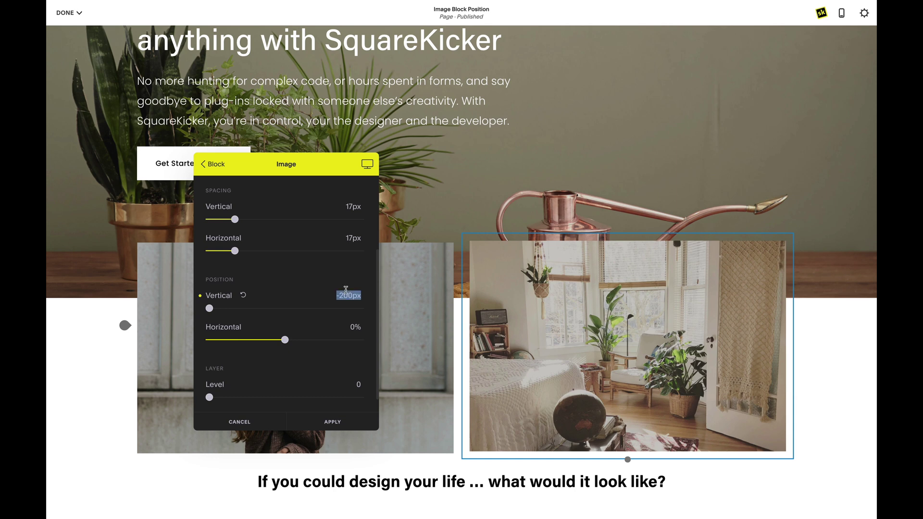
type("-45%")
key("Return")
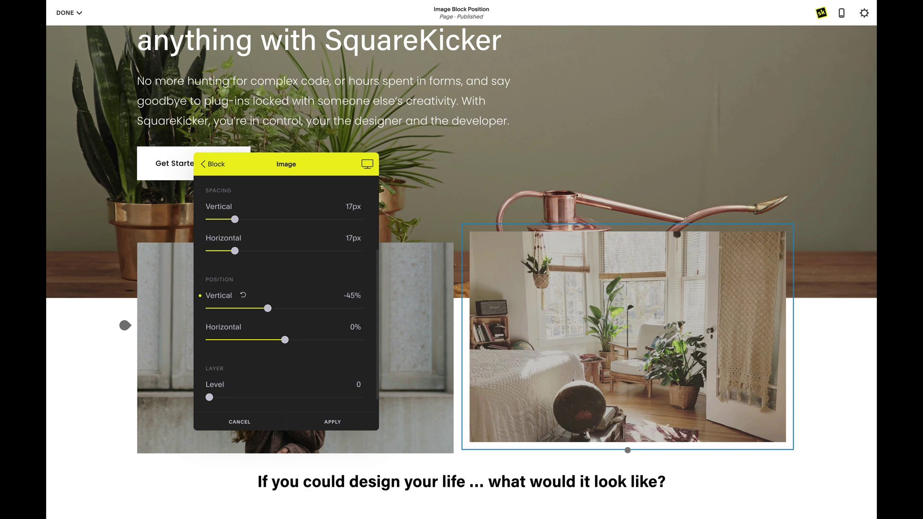
left_click(357, 297)
left_click(354, 422)
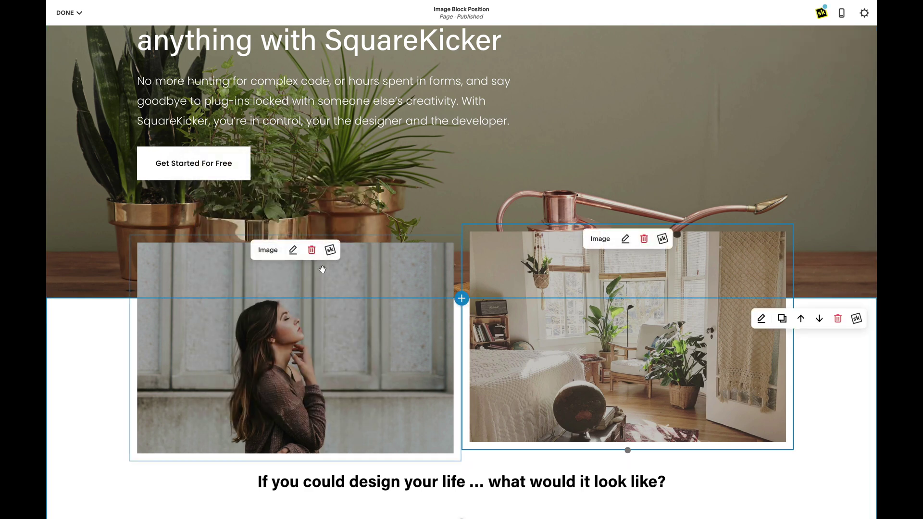
- Raise the right image block's vertical position from -45% to -60% and apply it
scroll(481, 323, "down", 1)
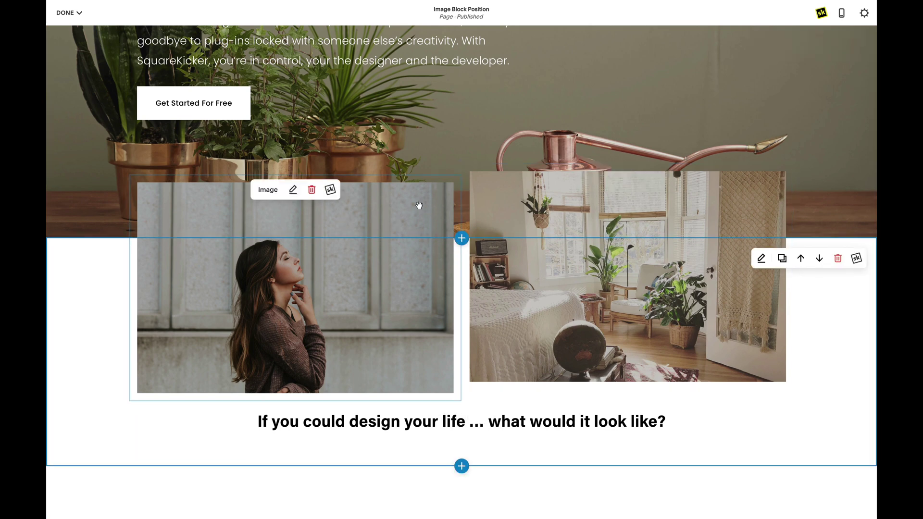
left_click(662, 178)
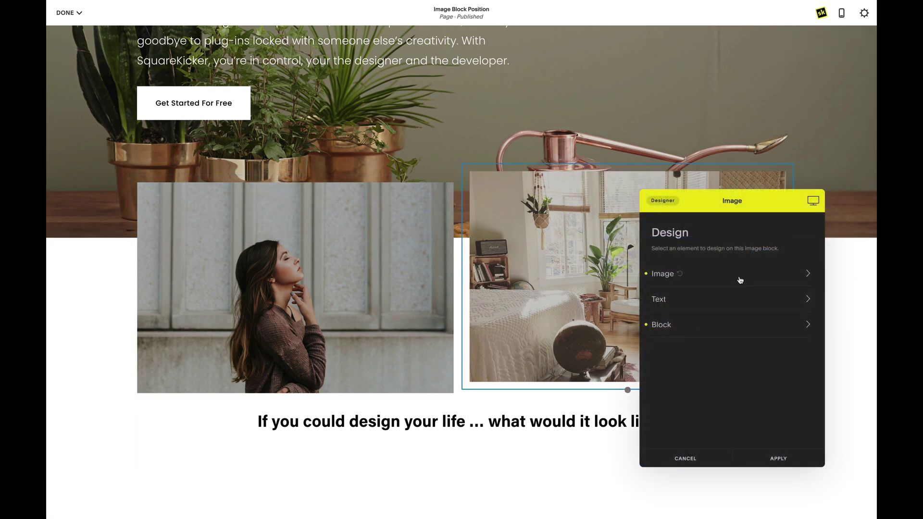
left_click(729, 331)
left_click_drag(731, 200, 303, 170)
left_click(297, 257)
scroll(303, 262, "down", 2)
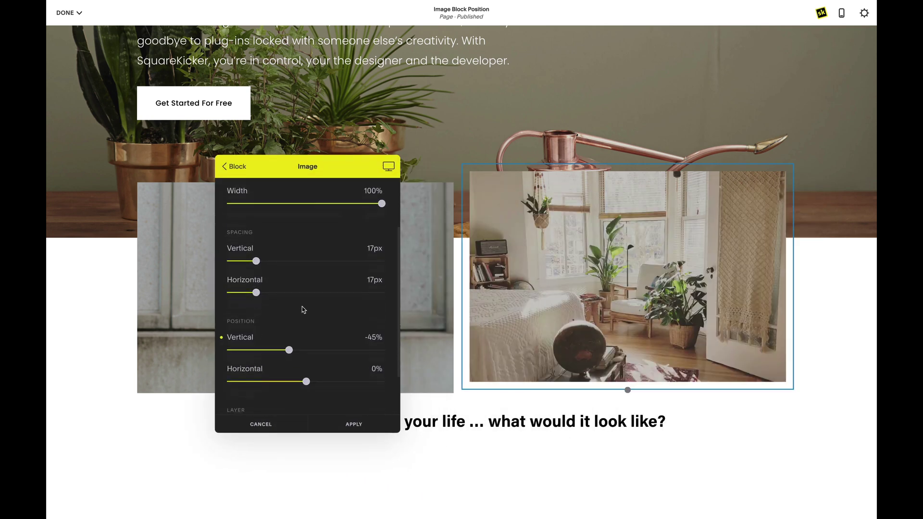
left_click_drag(288, 336, 284, 336)
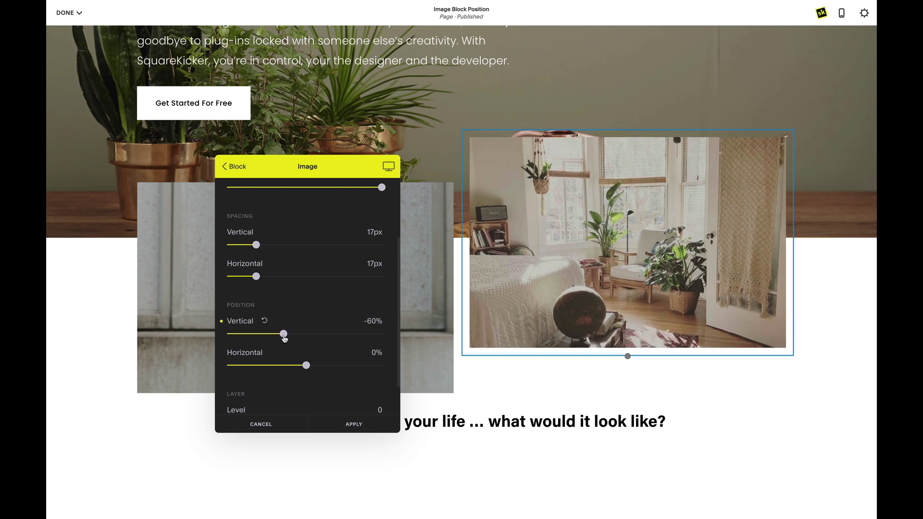
left_click(353, 424)
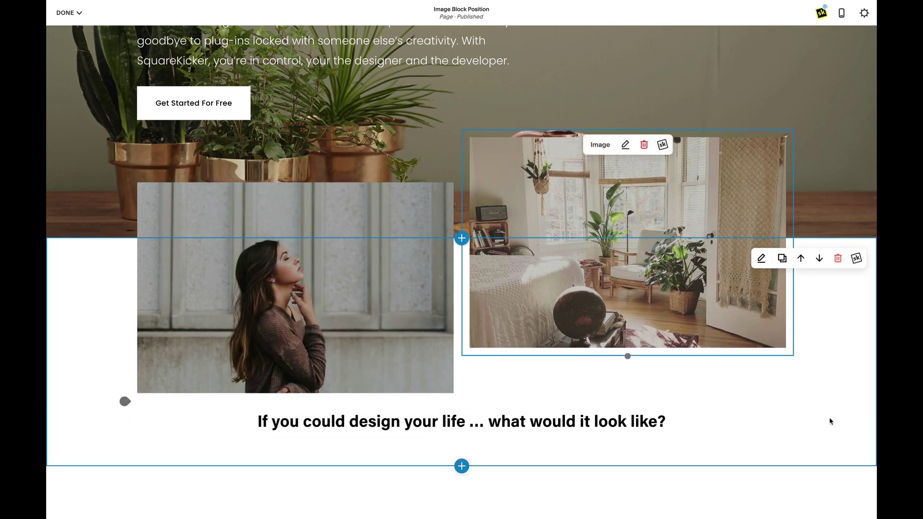
scroll(803, 442, "up", 2)
scroll(366, 255, "down", 2)
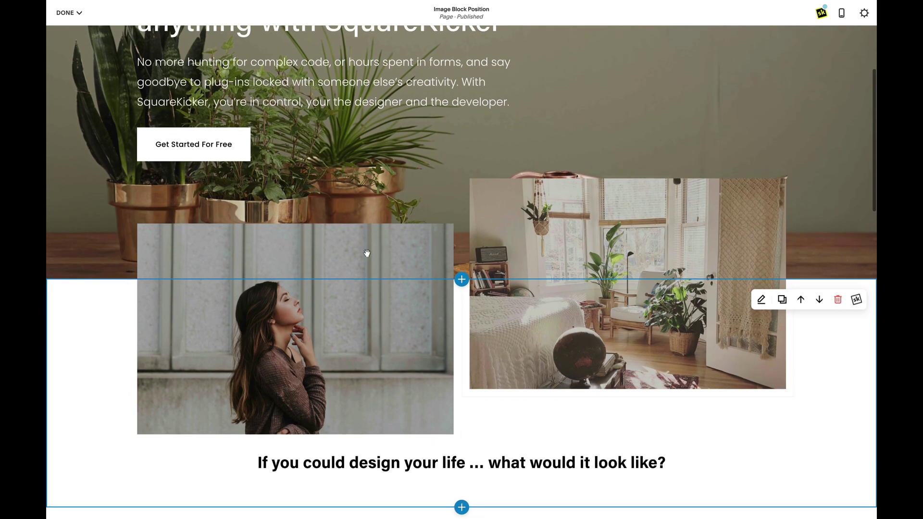
- Give the left image a white 15px border in SquareKicker's Image Border settings
left_click(329, 220)
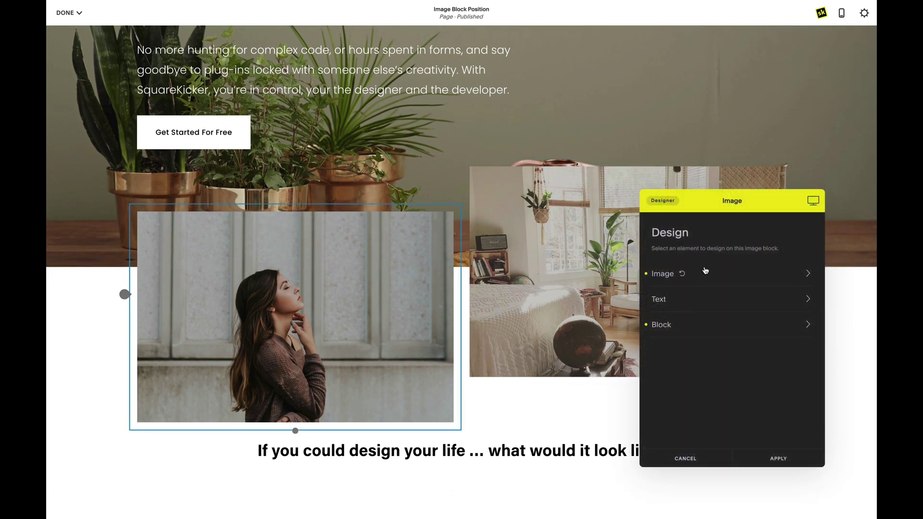
left_click(722, 277)
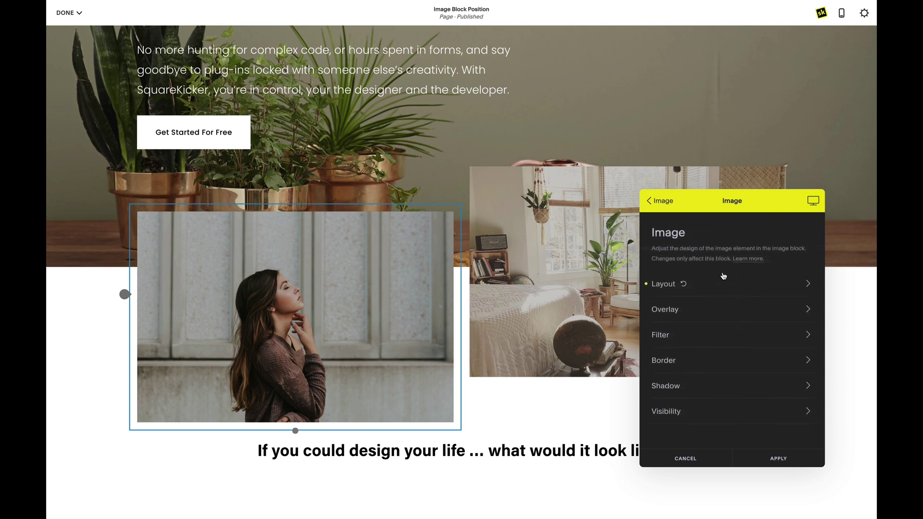
left_click(721, 364)
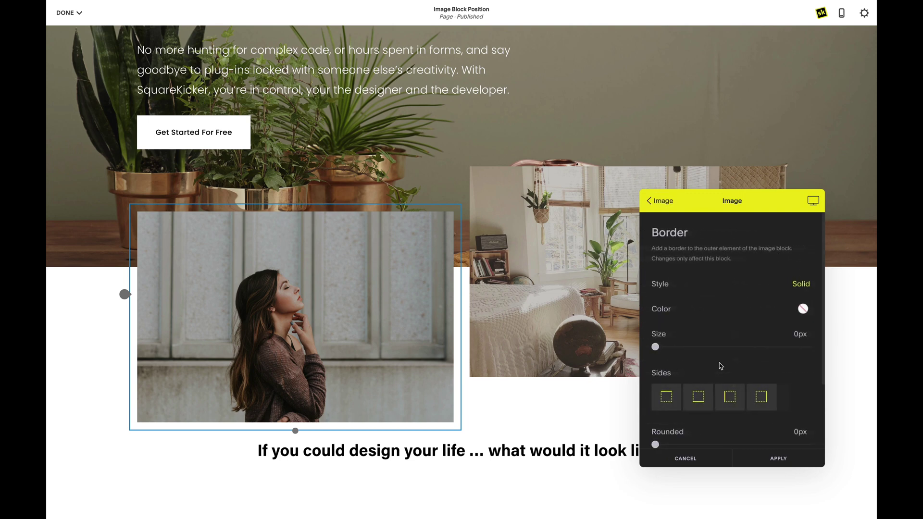
left_click(803, 309)
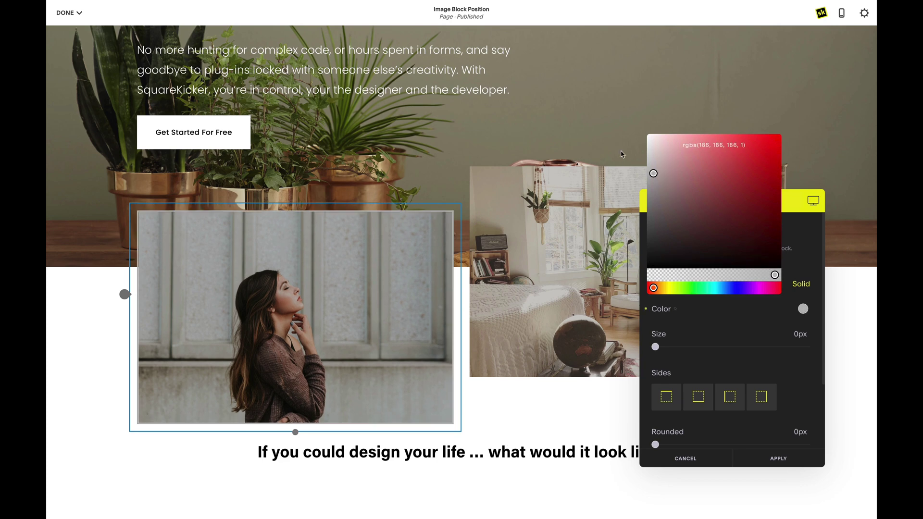
scroll(817, 391, "down", 3)
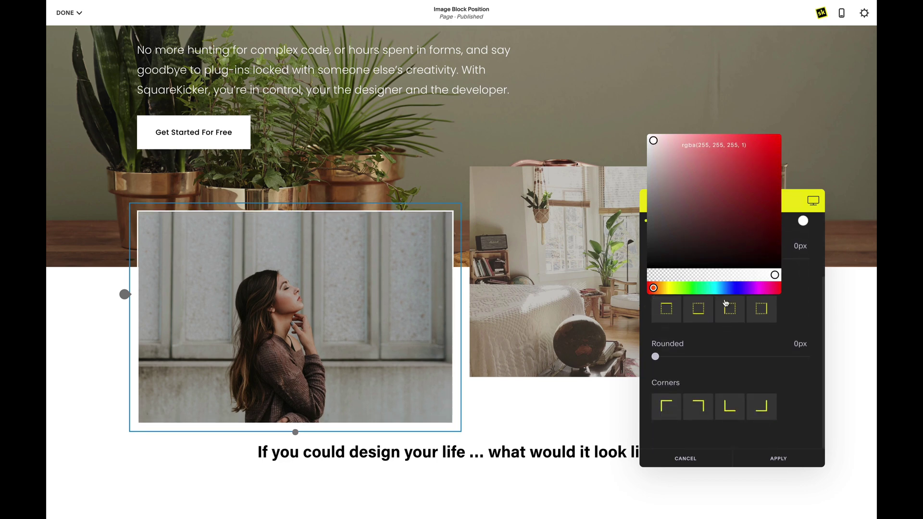
left_click(793, 384)
scroll(791, 387, "up", 3)
left_click_drag(657, 347, 815, 350)
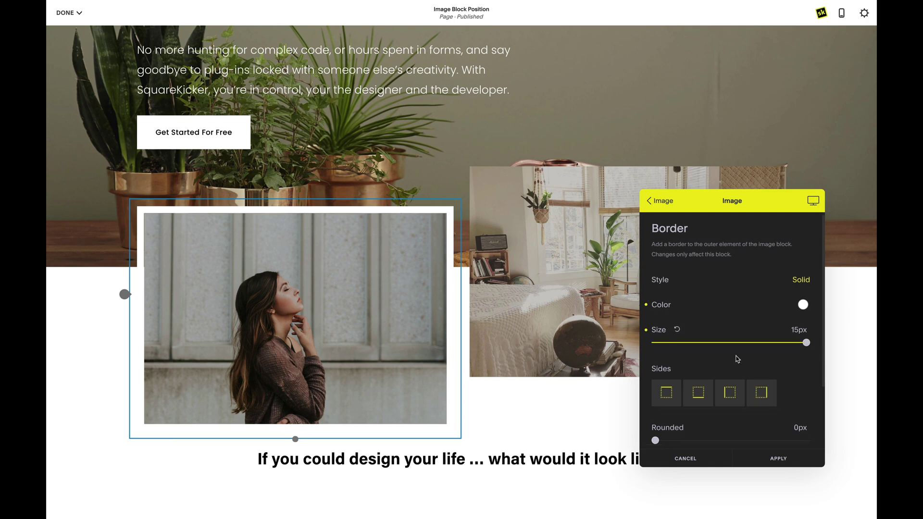
scroll(725, 363, "down", 1)
left_click_drag(655, 408, 665, 409)
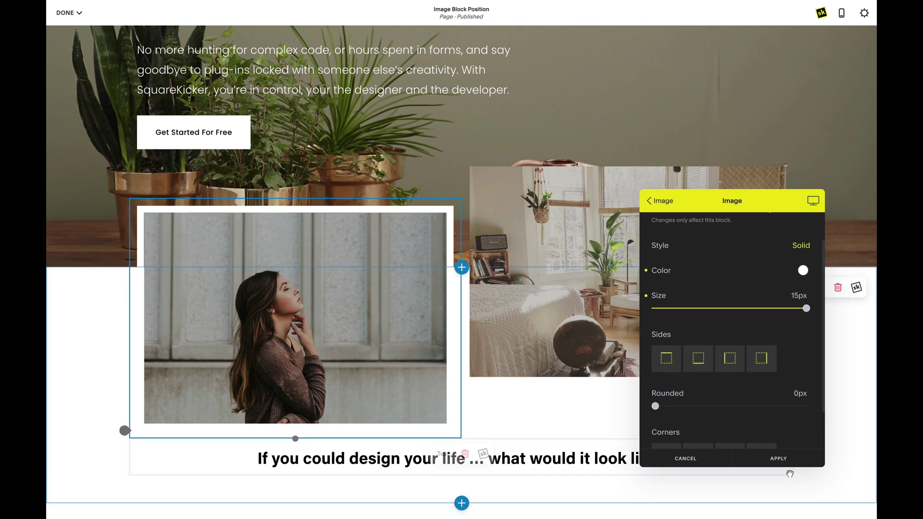
left_click(779, 458)
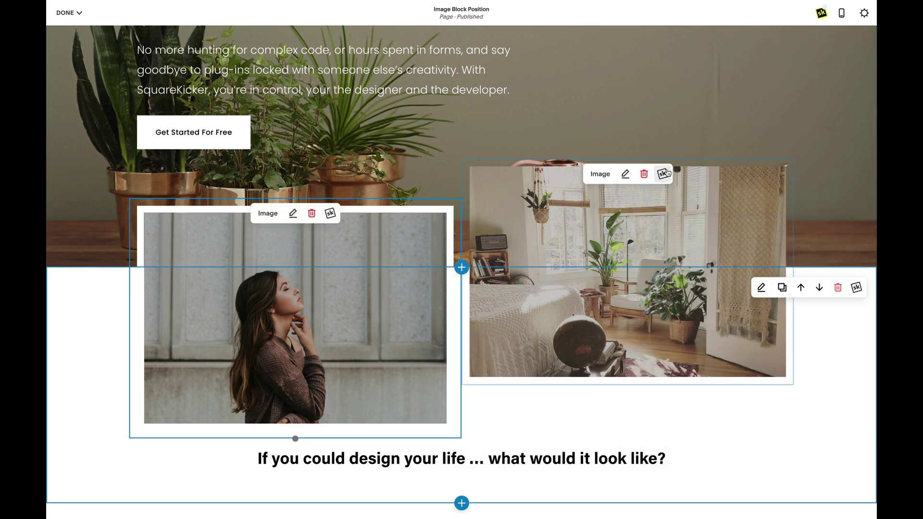
- Add a matching white 15px border to the right image and apply it
left_click(664, 174)
left_click(720, 275)
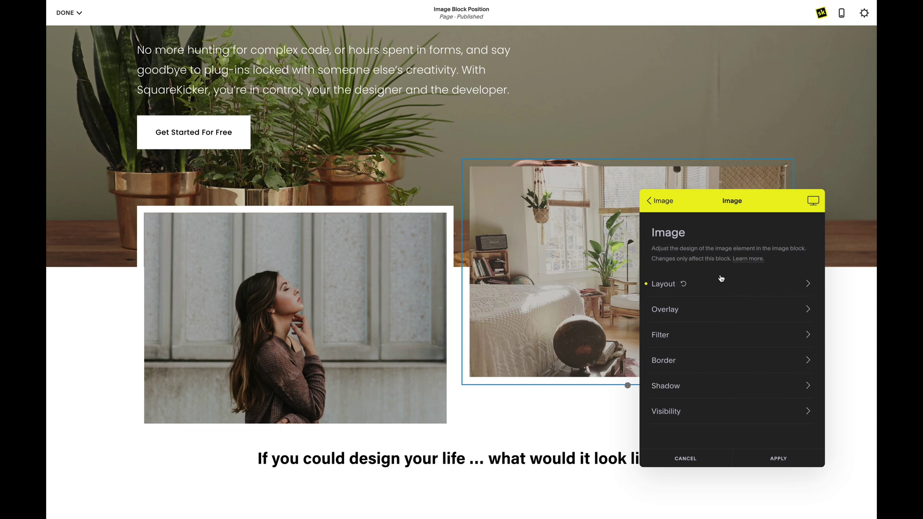
left_click(716, 362)
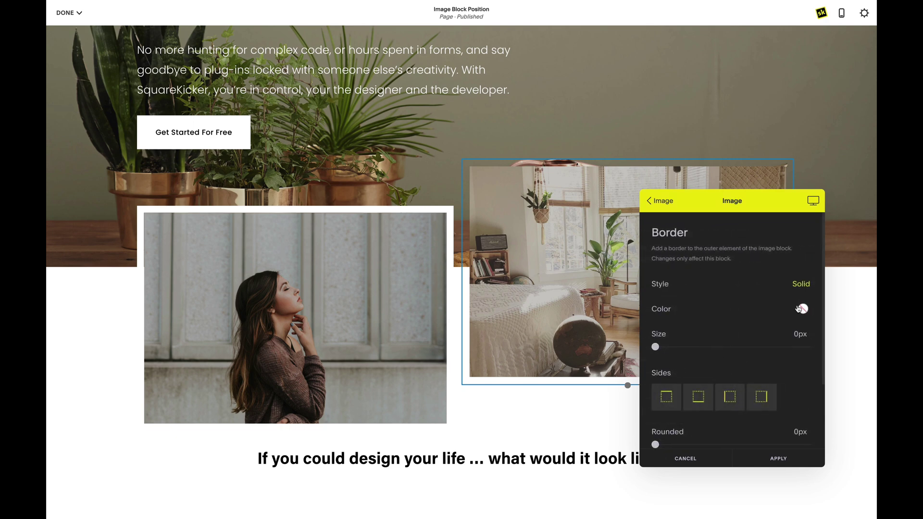
left_click(801, 308)
left_click(680, 358)
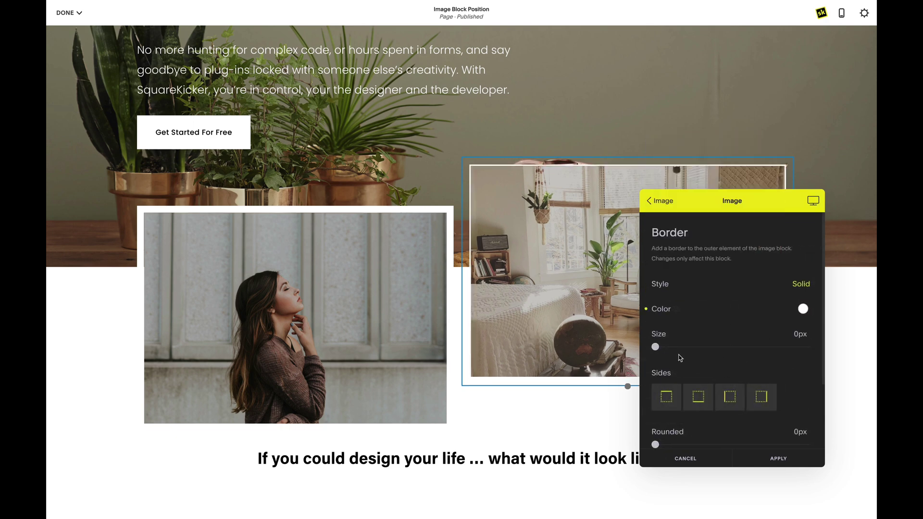
left_click_drag(656, 347, 821, 350)
left_click(777, 459)
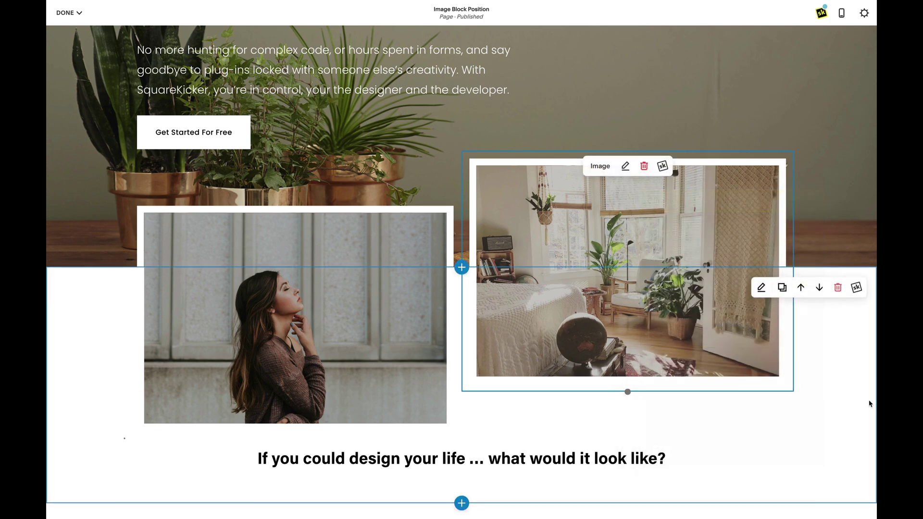
scroll(785, 431, "up", 2)
scroll(785, 430, "down", 2)
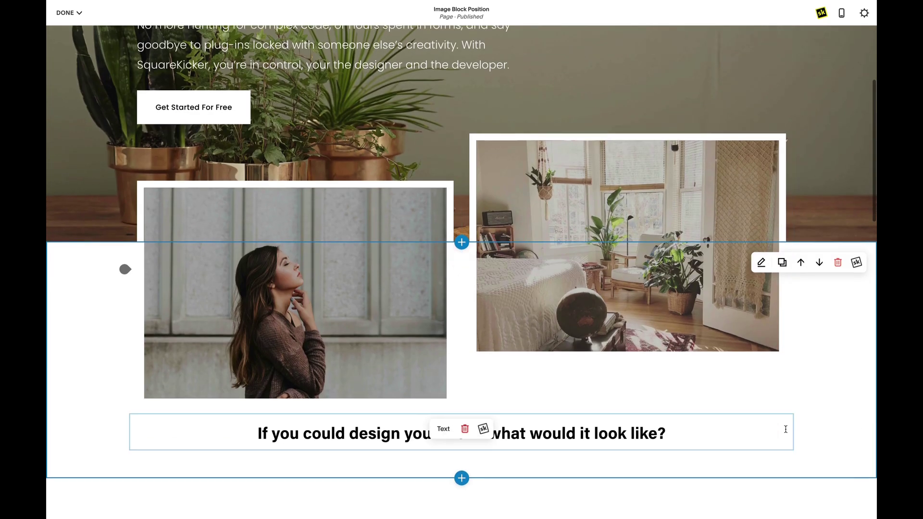
scroll(449, 392, "up", 4)
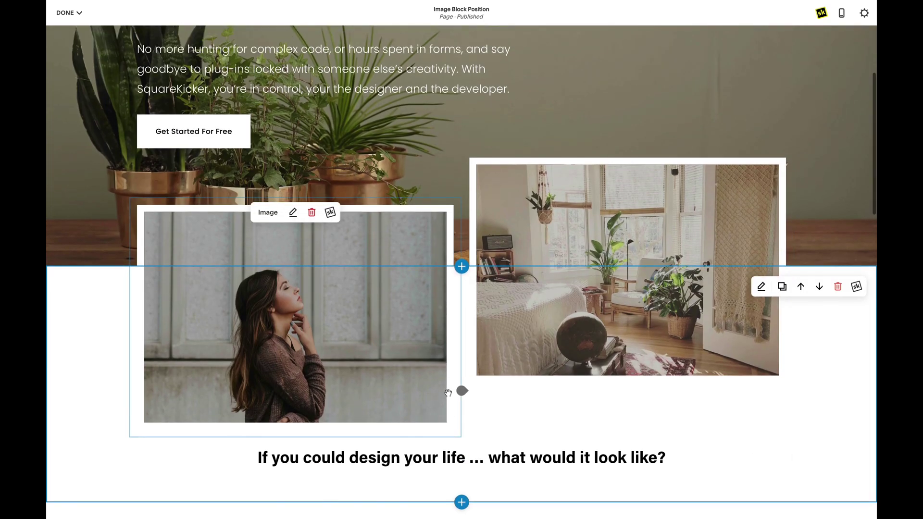
scroll(448, 392, "down", 1)
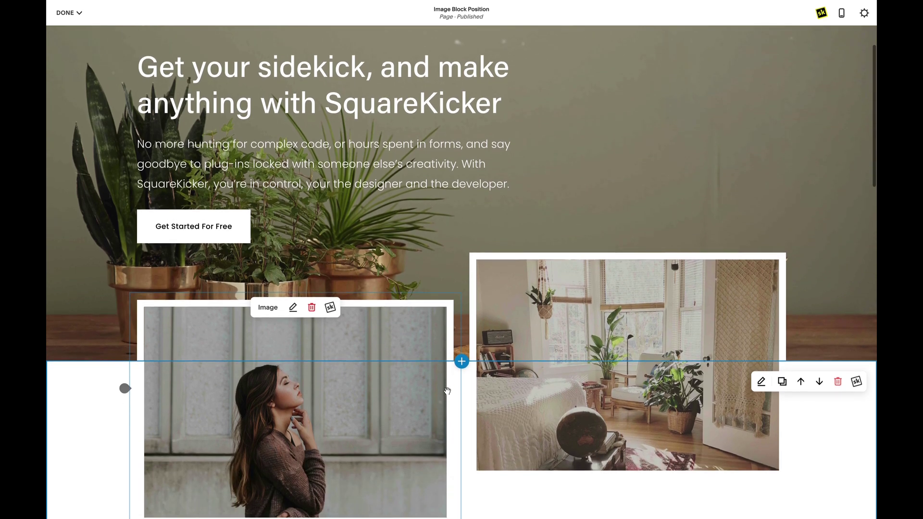
- Open the left image's SquareKicker settings and switch the preview from laptop to tablet width
left_click(331, 308)
left_click_drag(705, 204, 535, 221)
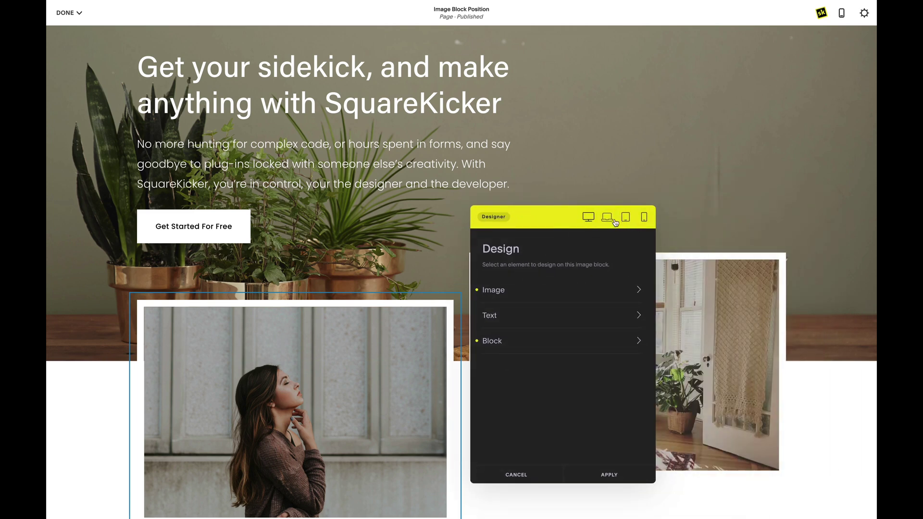
left_click(608, 217)
left_click_drag(536, 214, 727, 219)
scroll(442, 321, "down", 5)
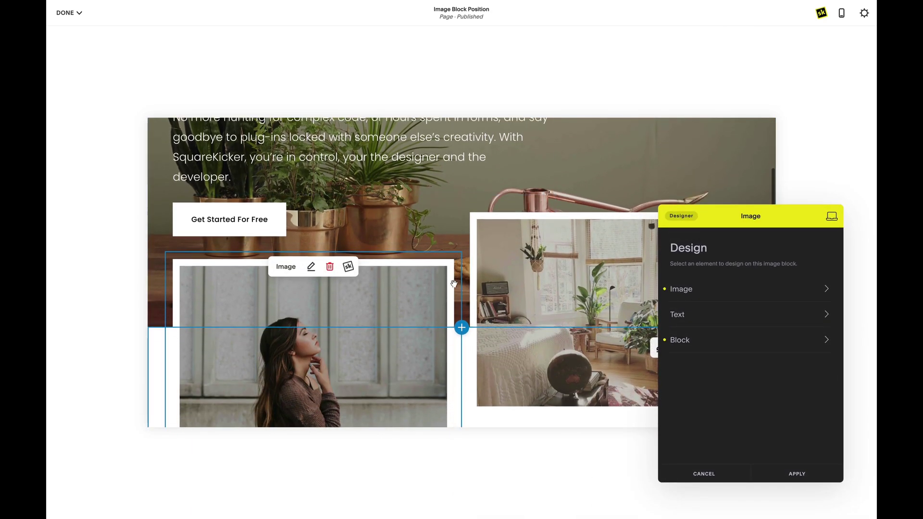
scroll(442, 322, "up", 3)
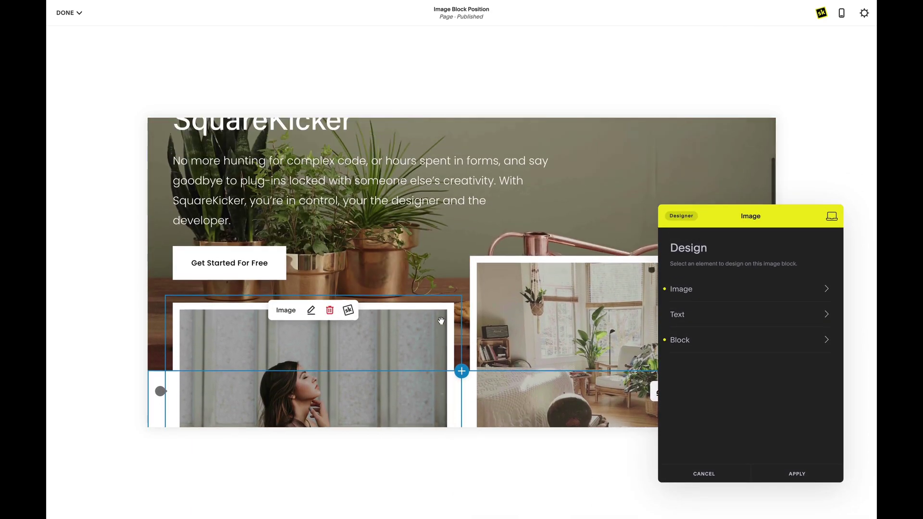
scroll(441, 322, "down", 2)
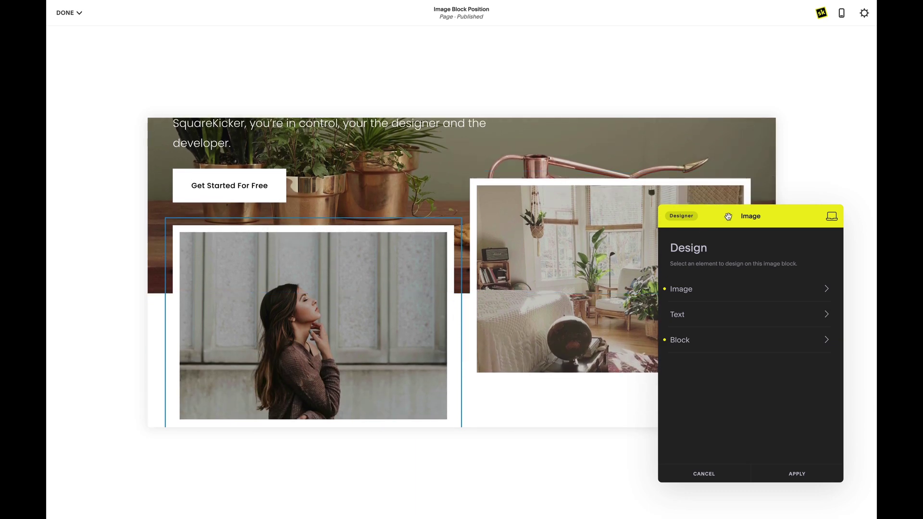
left_click(819, 221)
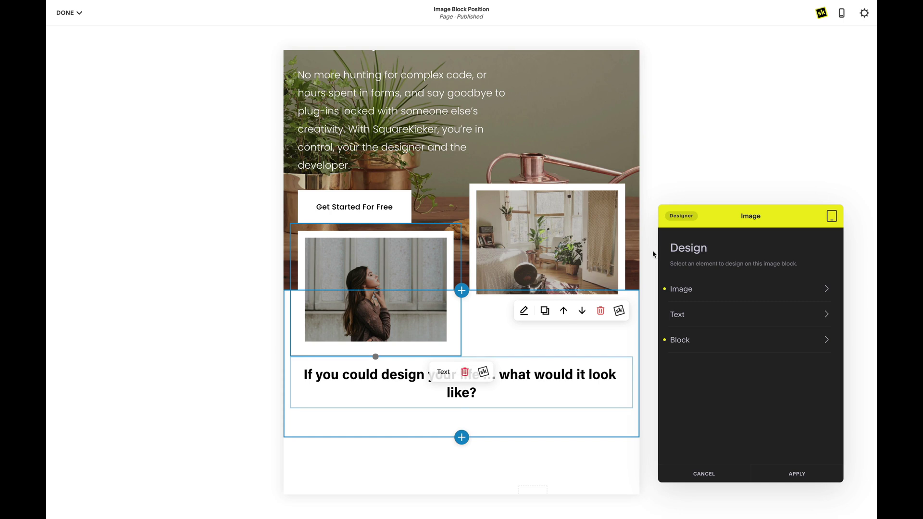
- On tablet, lower the right image to a -40% vertical offset
left_click(792, 476)
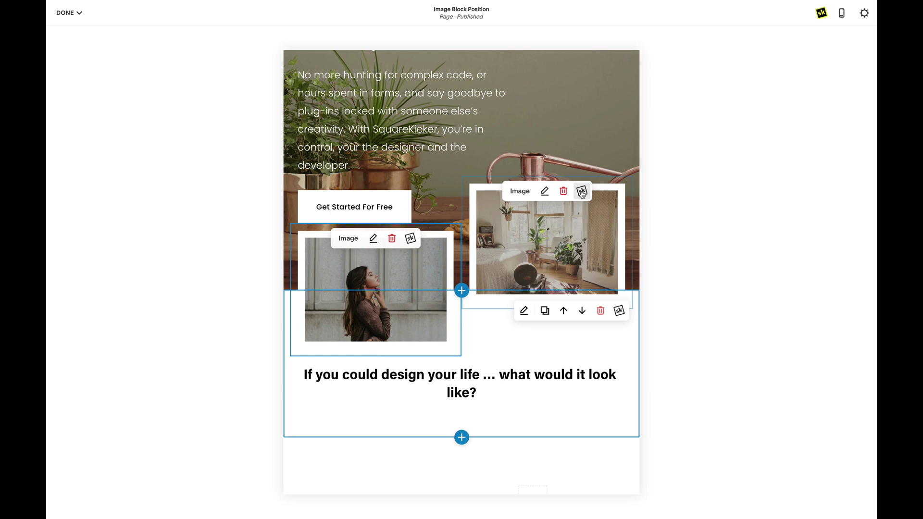
left_click(581, 193)
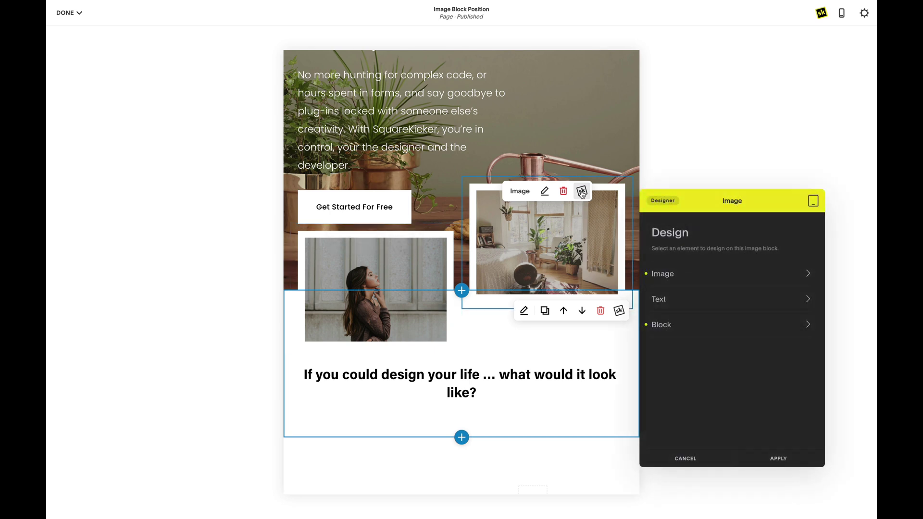
left_click(712, 325)
left_click(720, 286)
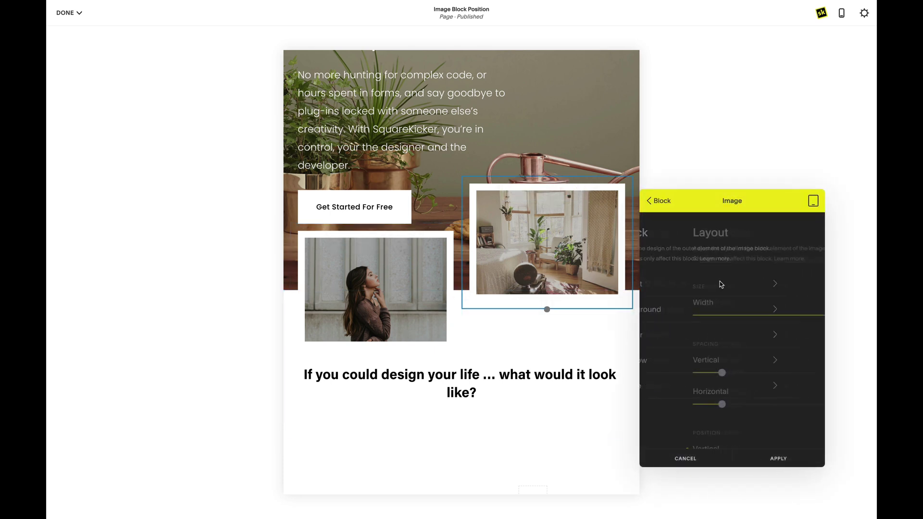
scroll(730, 366, "down", 3)
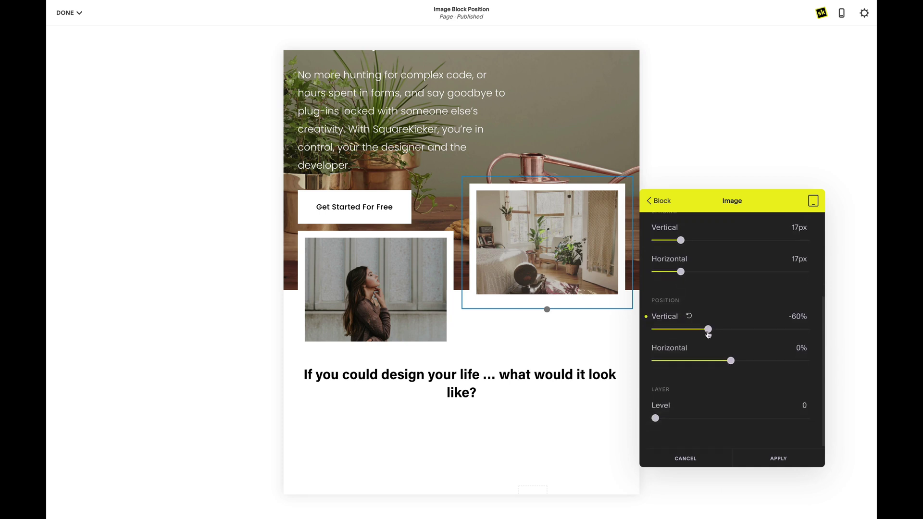
left_click_drag(708, 332, 716, 333)
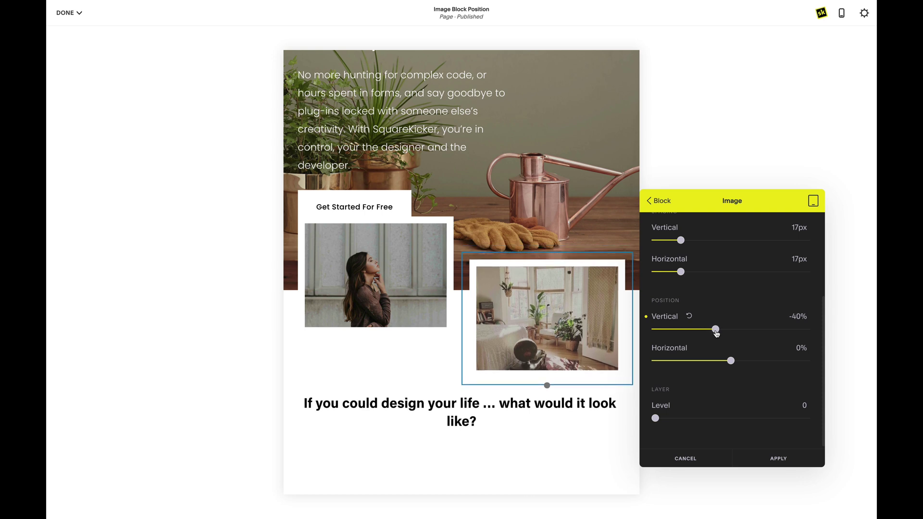
left_click(773, 461)
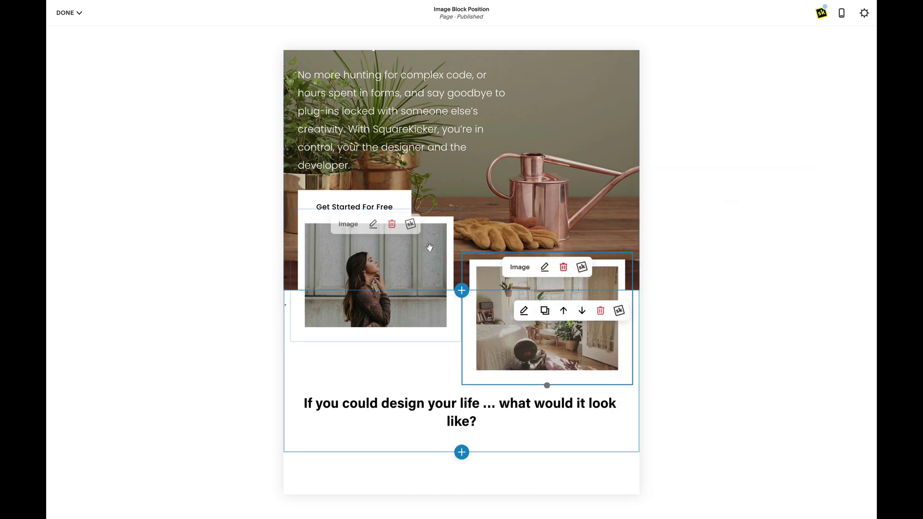
- On tablet, give the left image the same -40% vertical offset so both sit level
left_click(733, 330)
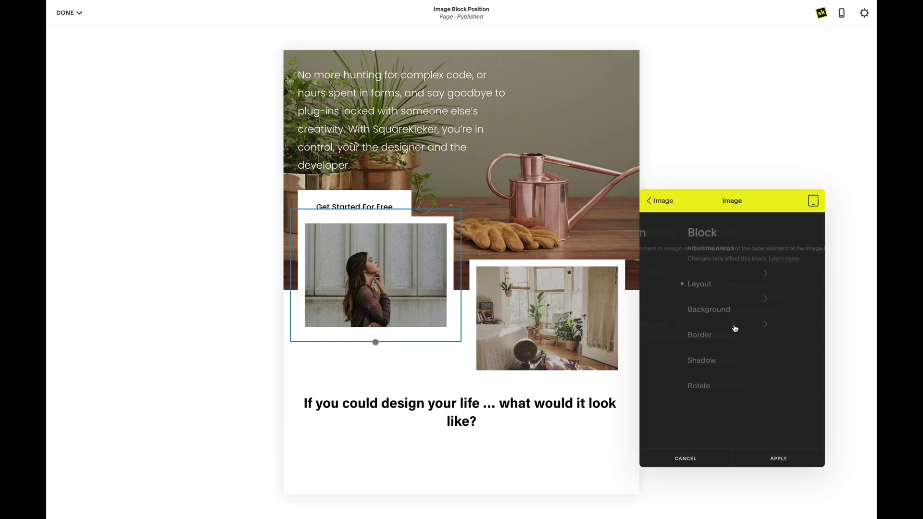
left_click(723, 285)
scroll(797, 328, "down", 3)
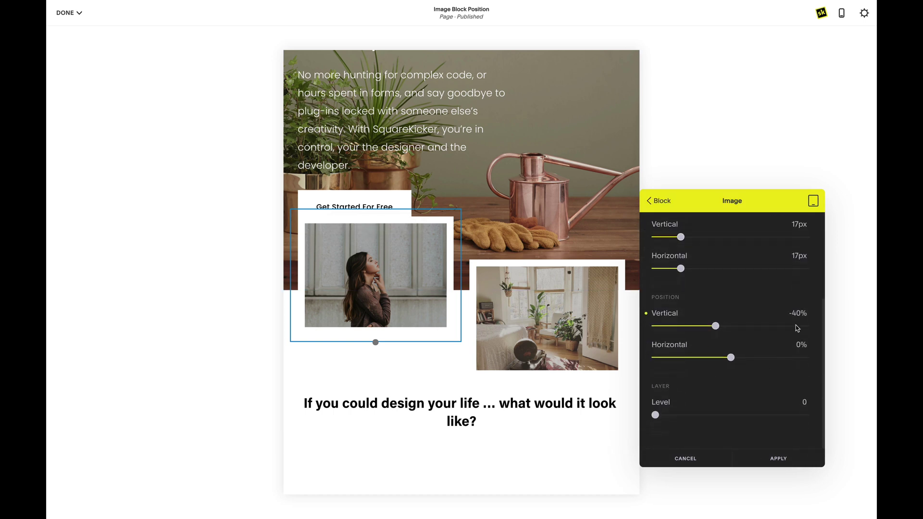
left_click_drag(720, 330, 716, 329)
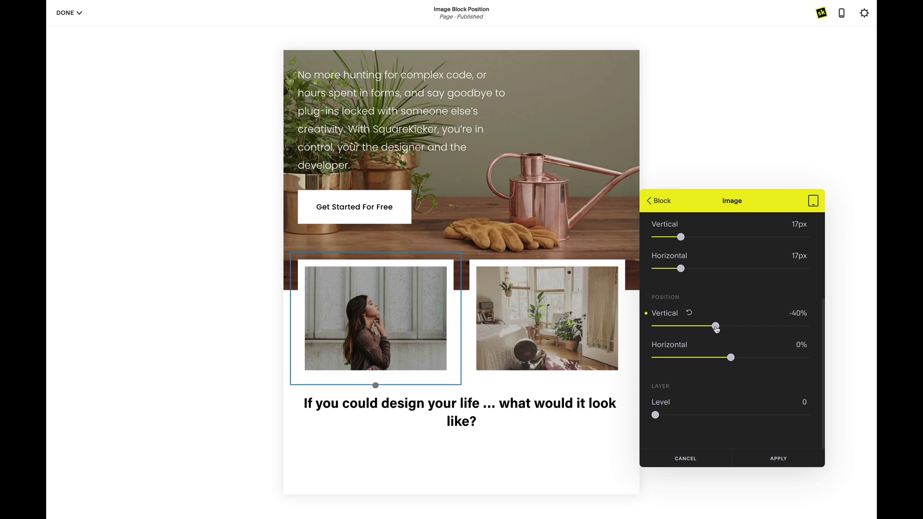
left_click(779, 459)
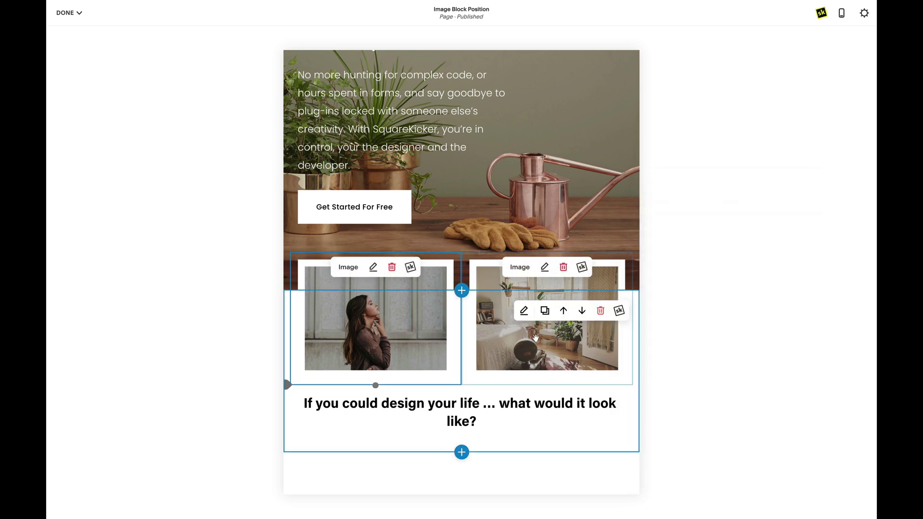
left_click(582, 268)
- Switch the Designer preview to the mobile device
scroll(779, 240, "down", 2)
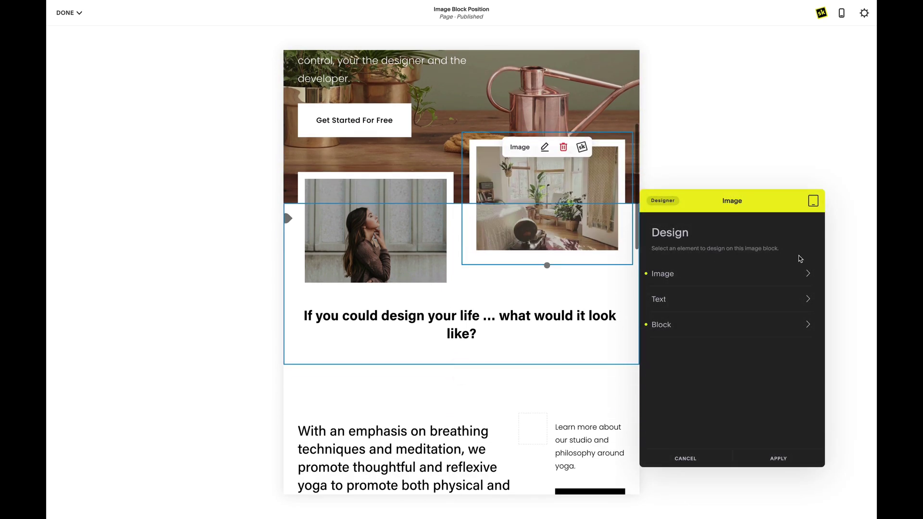
mouse_move(813, 201)
left_click(736, 201)
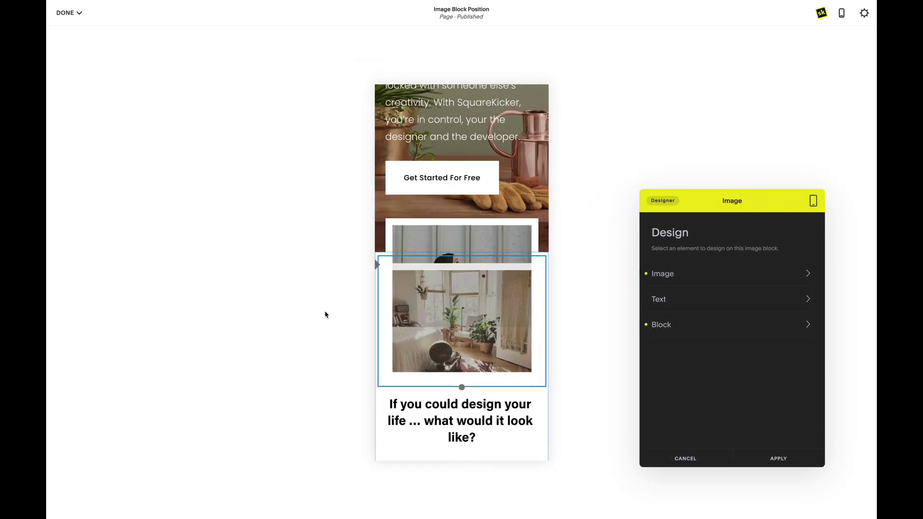
left_click(781, 460)
scroll(489, 215, "down", 2)
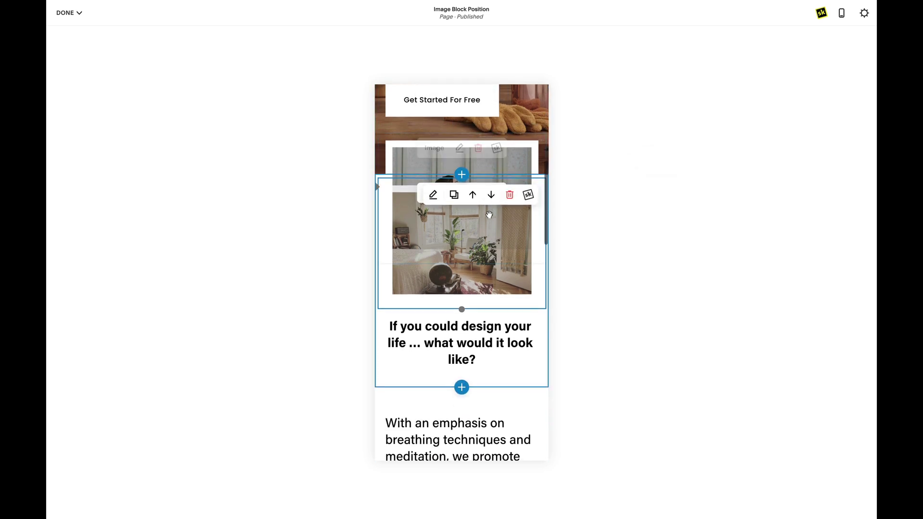
scroll(488, 215, "up", 1)
- On mobile, set the first image's vertical offset to 0%
left_click(497, 197)
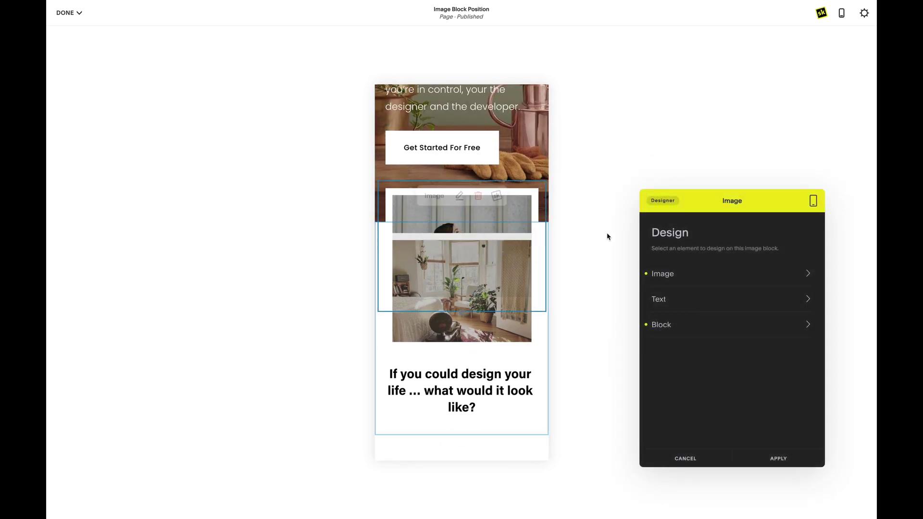
left_click(710, 329)
left_click(727, 284)
scroll(742, 313, "down", 1)
scroll(765, 327, "down", 2)
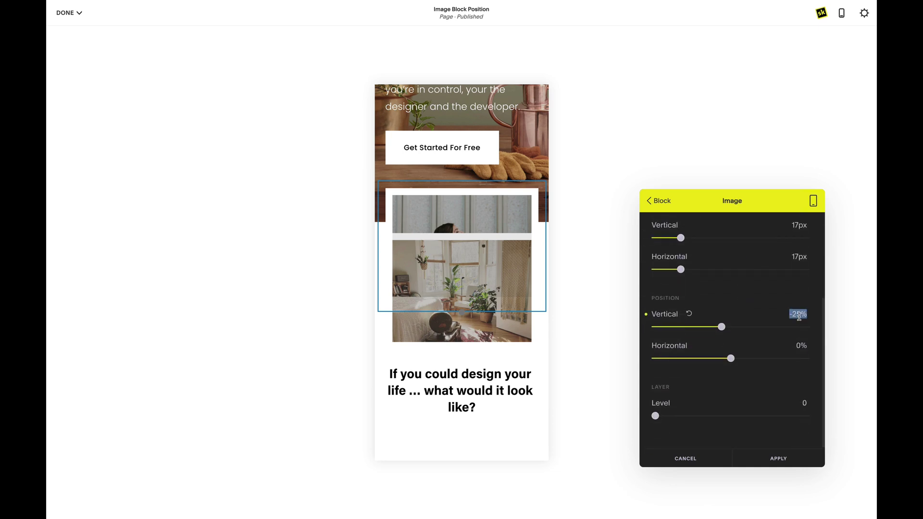
left_click_drag(722, 327, 730, 327)
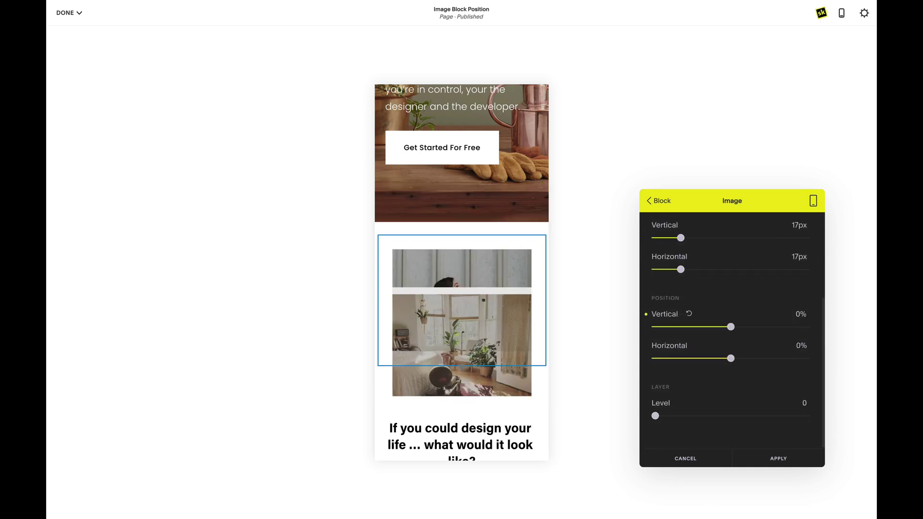
left_click(788, 462)
- On mobile, set the other image's vertical offset to 0% as well
left_click(495, 295)
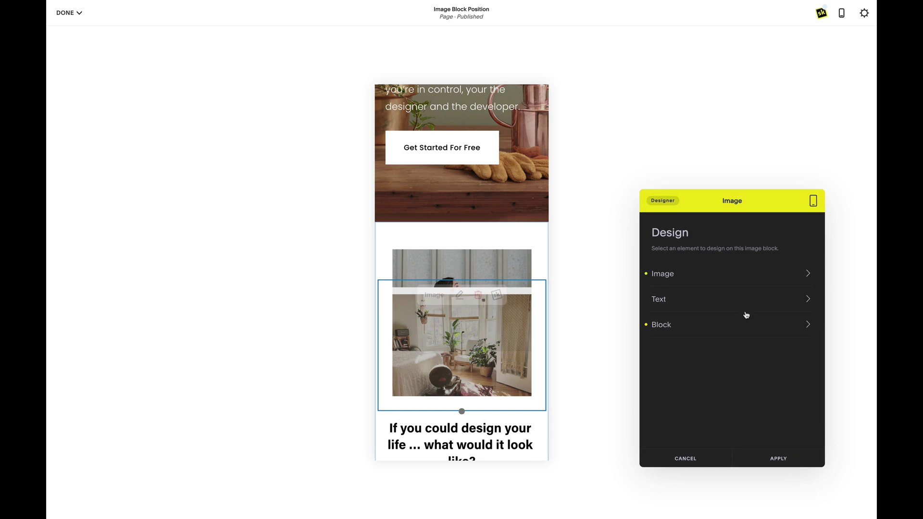
left_click(741, 327)
left_click(705, 284)
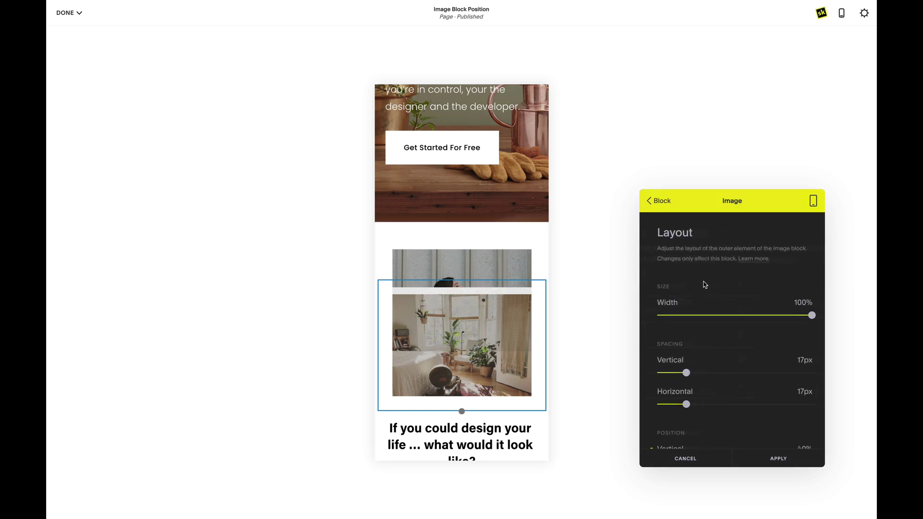
scroll(787, 394, "down", 2)
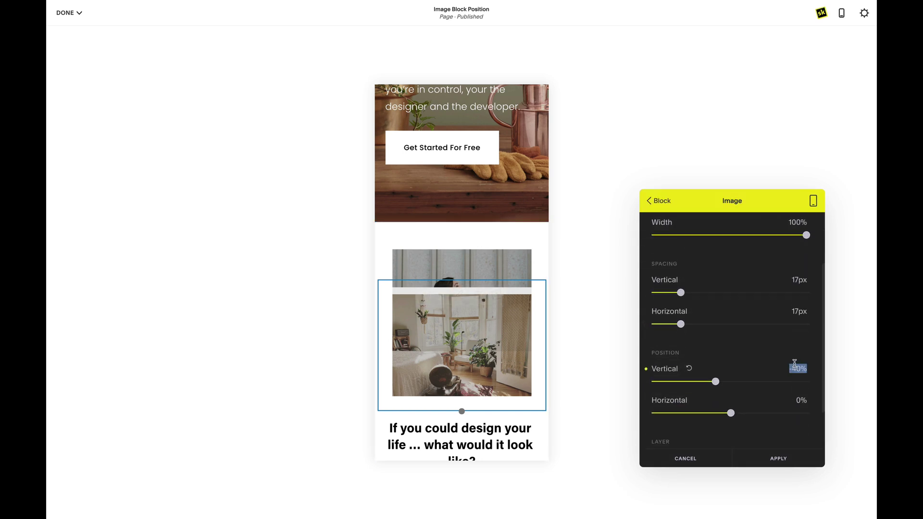
left_click_drag(716, 382, 731, 381)
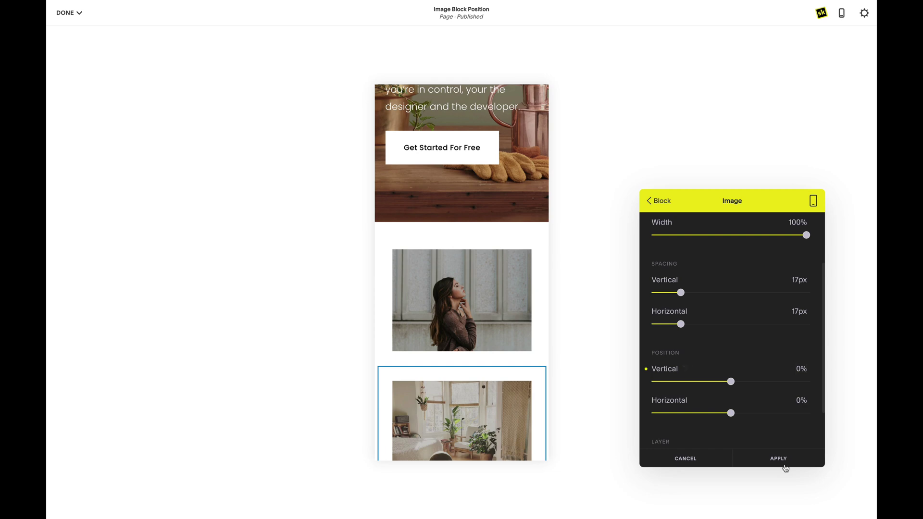
left_click(785, 465)
scroll(451, 351, "down", 3)
scroll(451, 351, "up", 5)
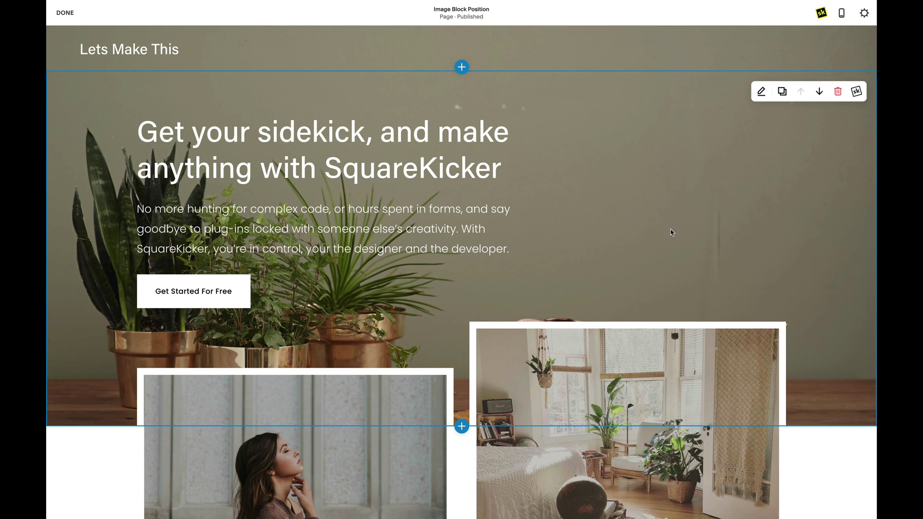
scroll(592, 339, "down", 4)
scroll(592, 338, "up", 4)
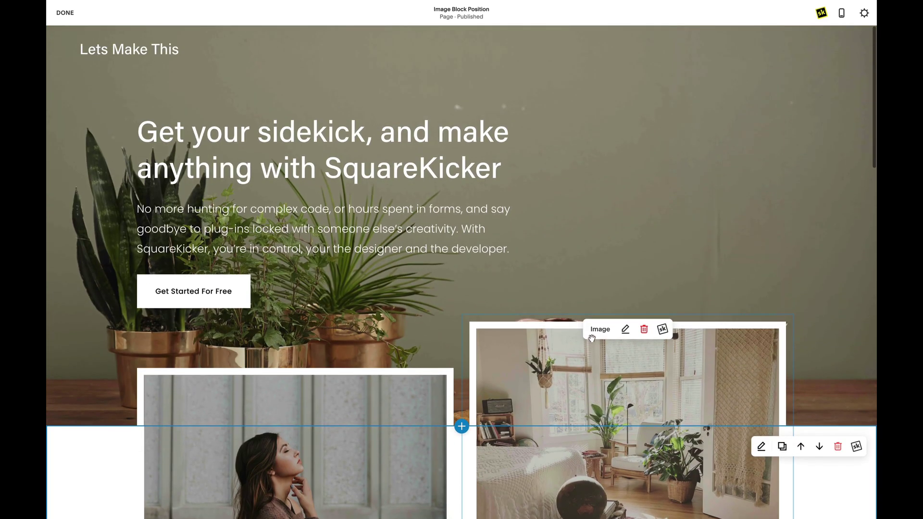
left_click(663, 330)
left_click_drag(707, 206, 565, 92)
left_click(633, 89)
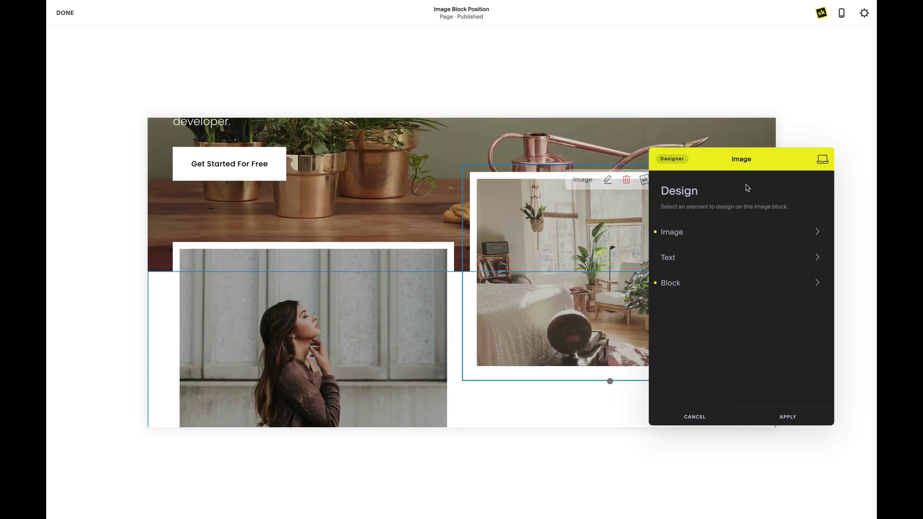
left_click(805, 161)
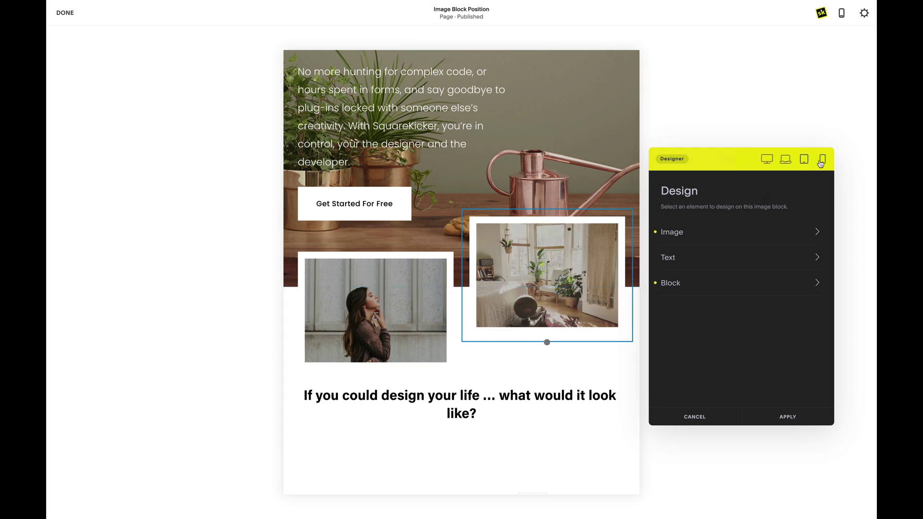
left_click(823, 159)
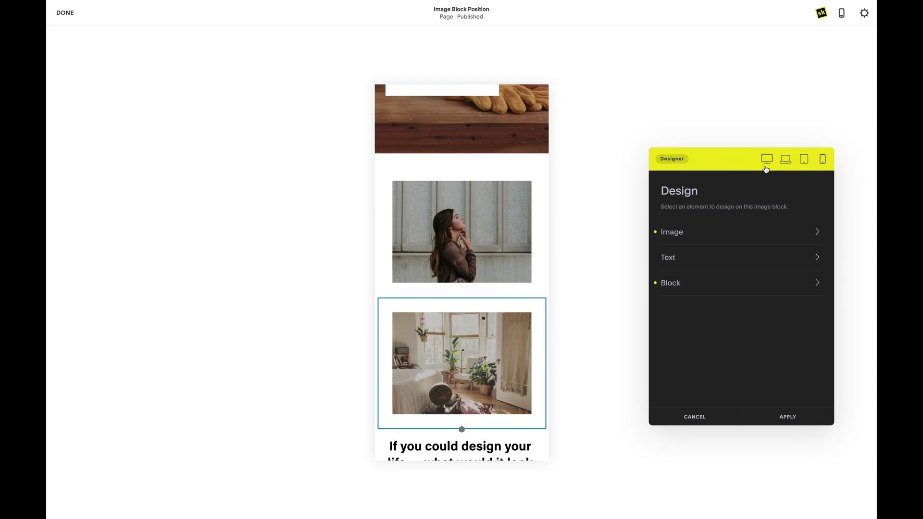
left_click(804, 163)
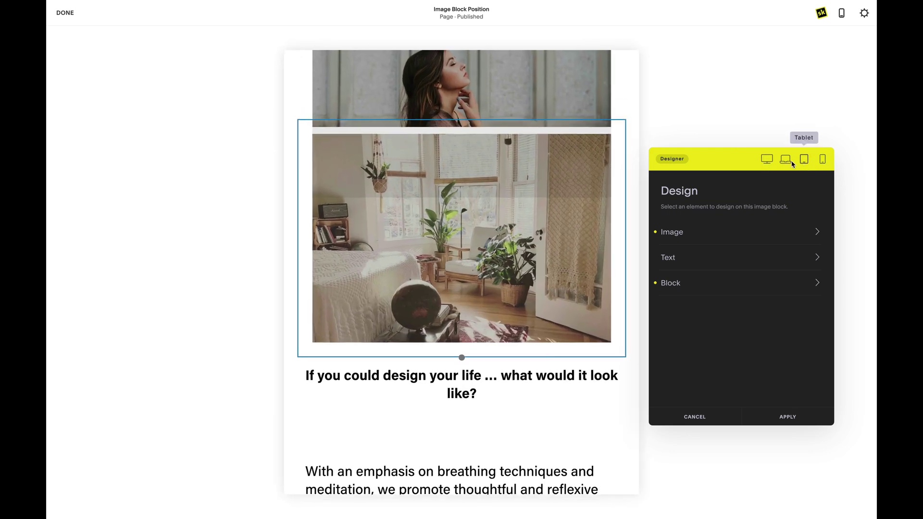
left_click(767, 161)
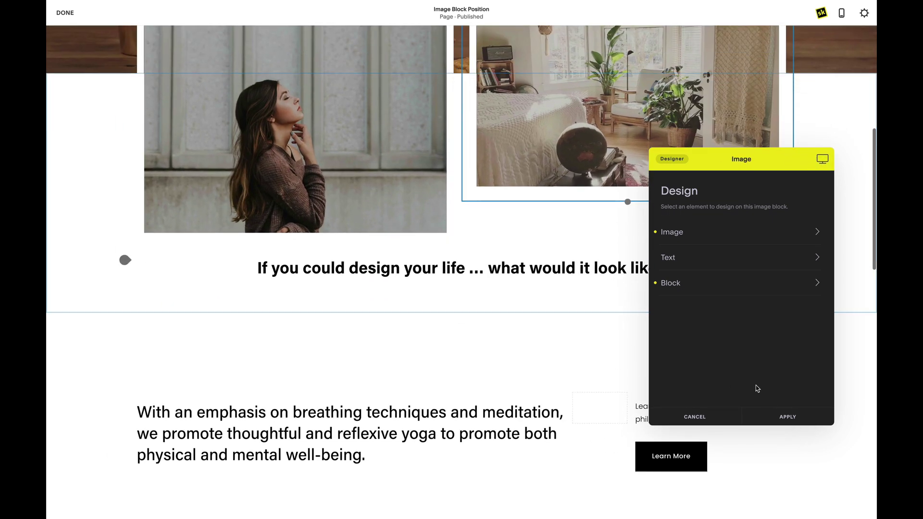
left_click(787, 417)
scroll(751, 163, "up", 5)
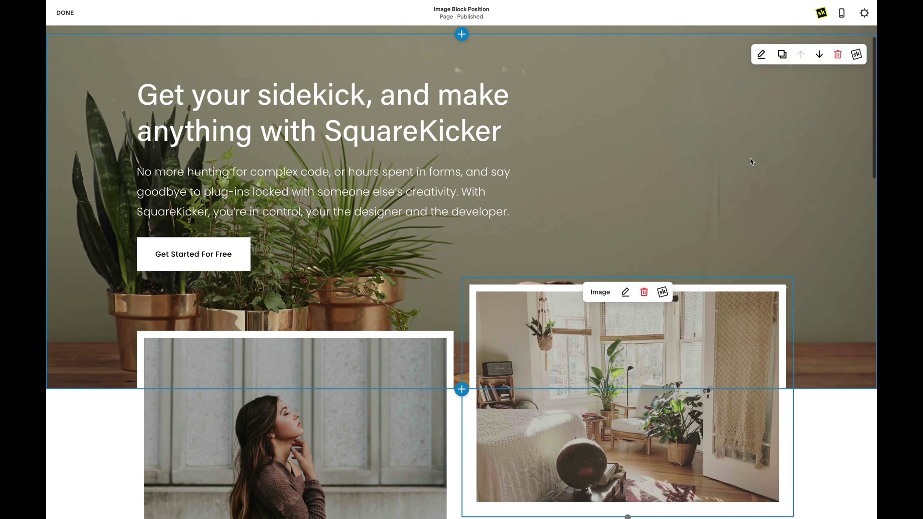